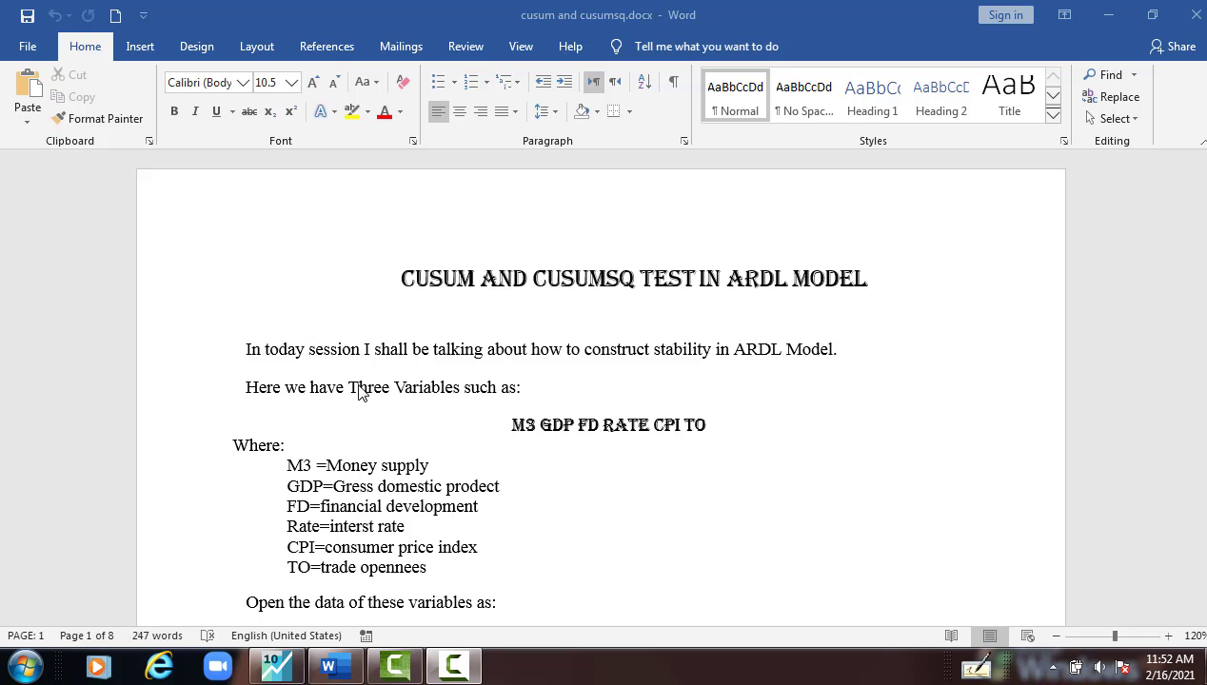
- Replace 'Three' with 'six' in the Word introduction, then return to the EViews workfile
left_click_drag(350, 388, 392, 385)
type("wsi")
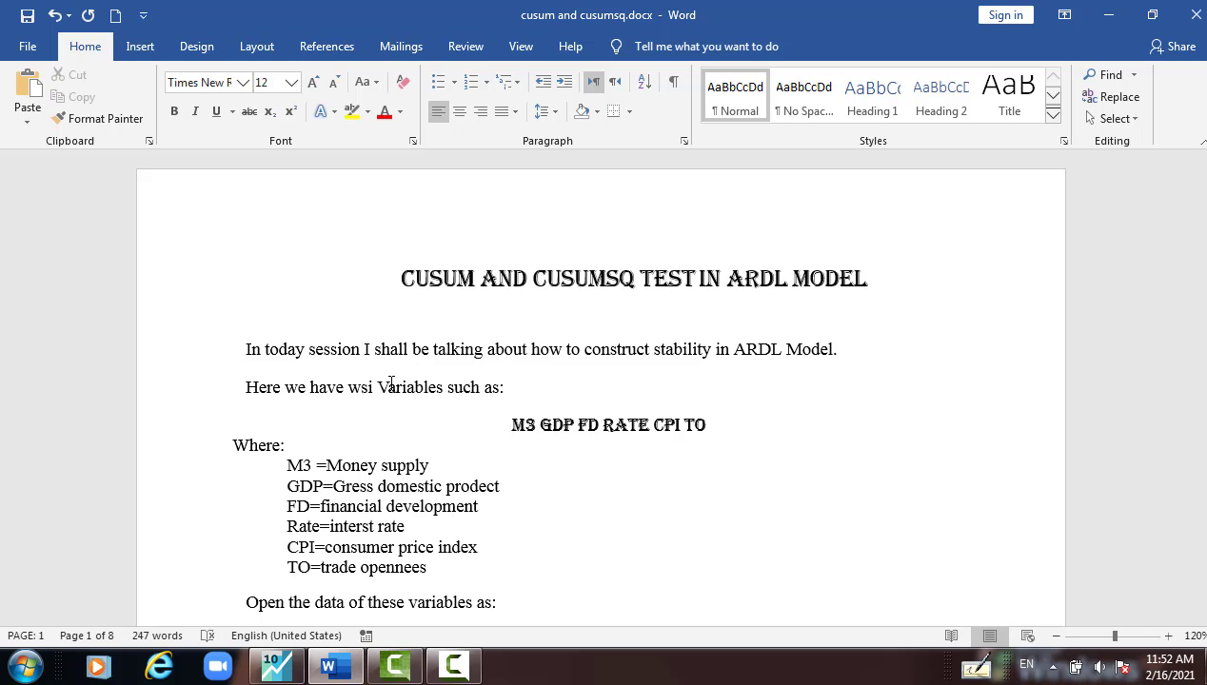
key("BackSpace")
key("BackSpace")
key("BackSpace")
key("BackSpace")
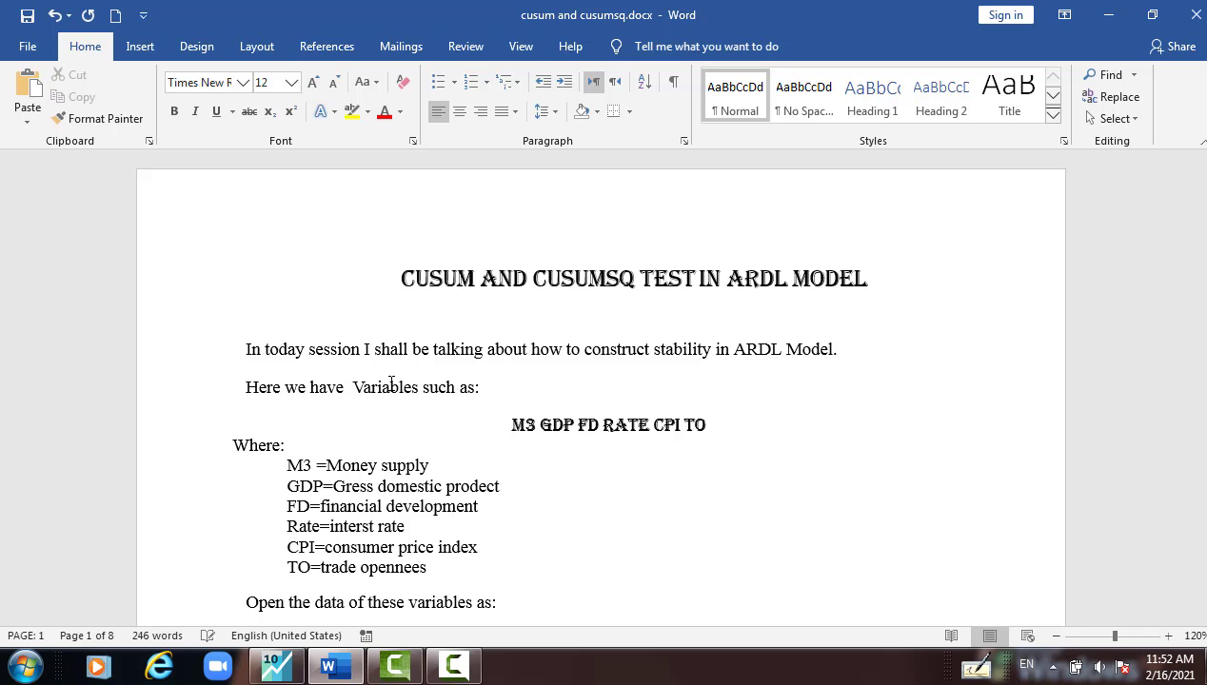
type("six")
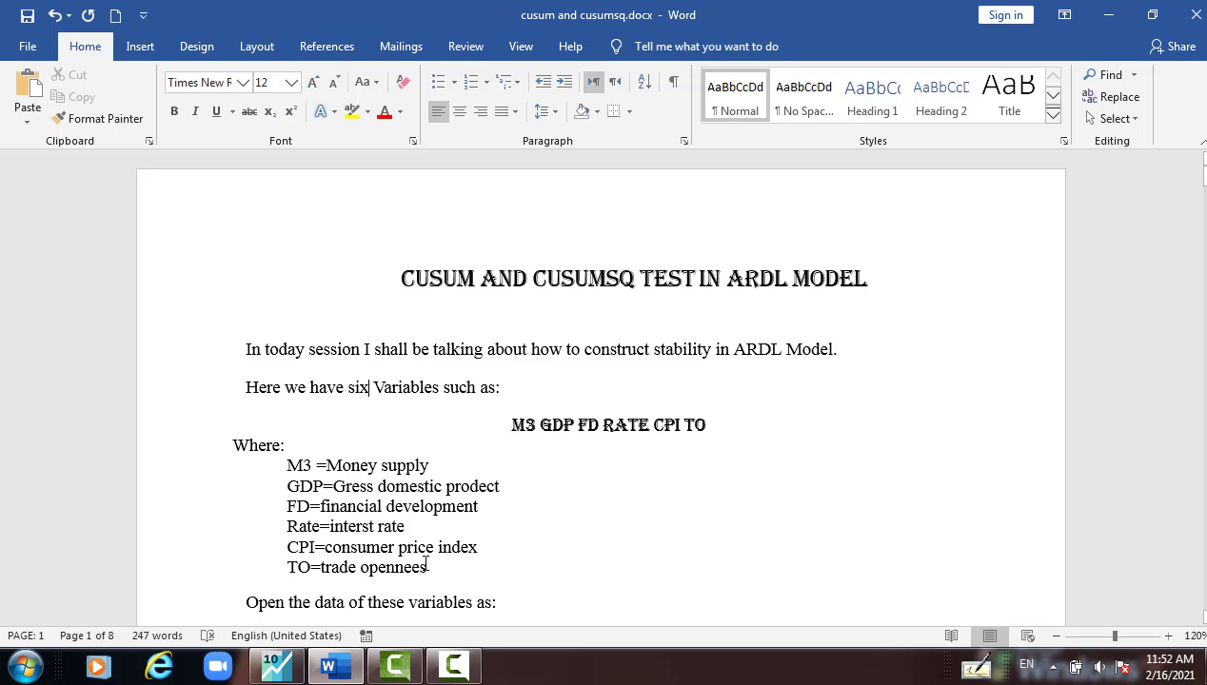
scroll(425, 564, "down", 3)
scroll(401, 514, "up", 3)
left_click(267, 671)
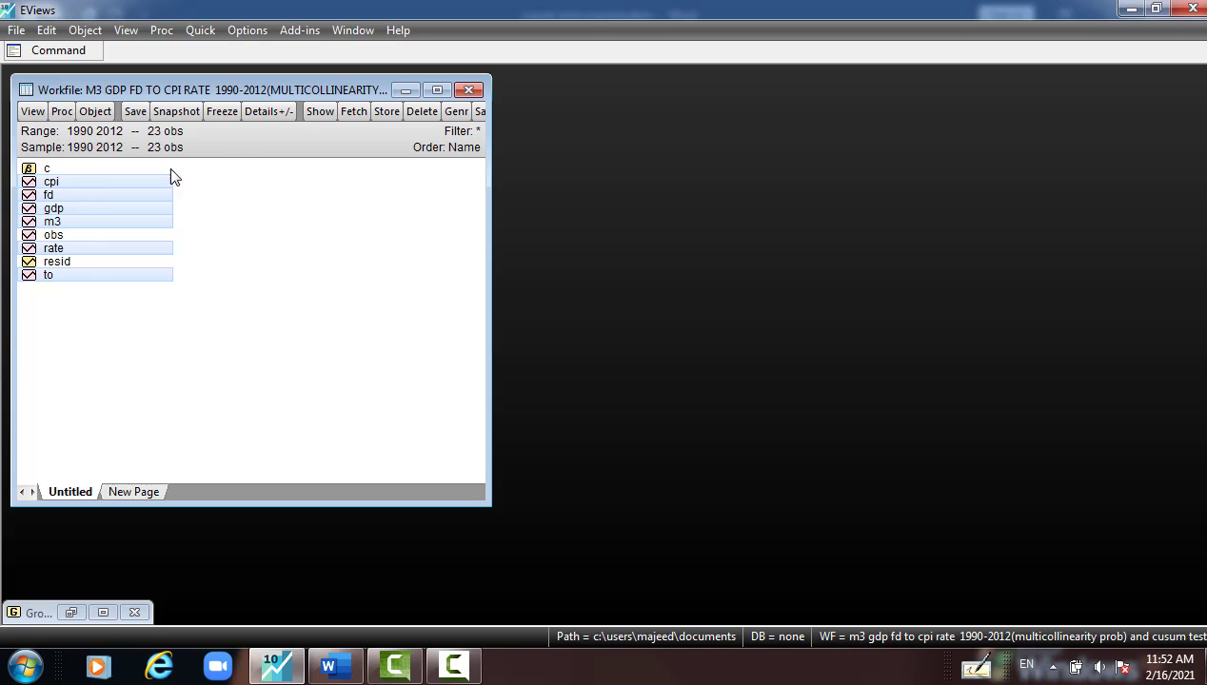
- Copy the six variable names from the Quick > Show series prompt
left_click(331, 113)
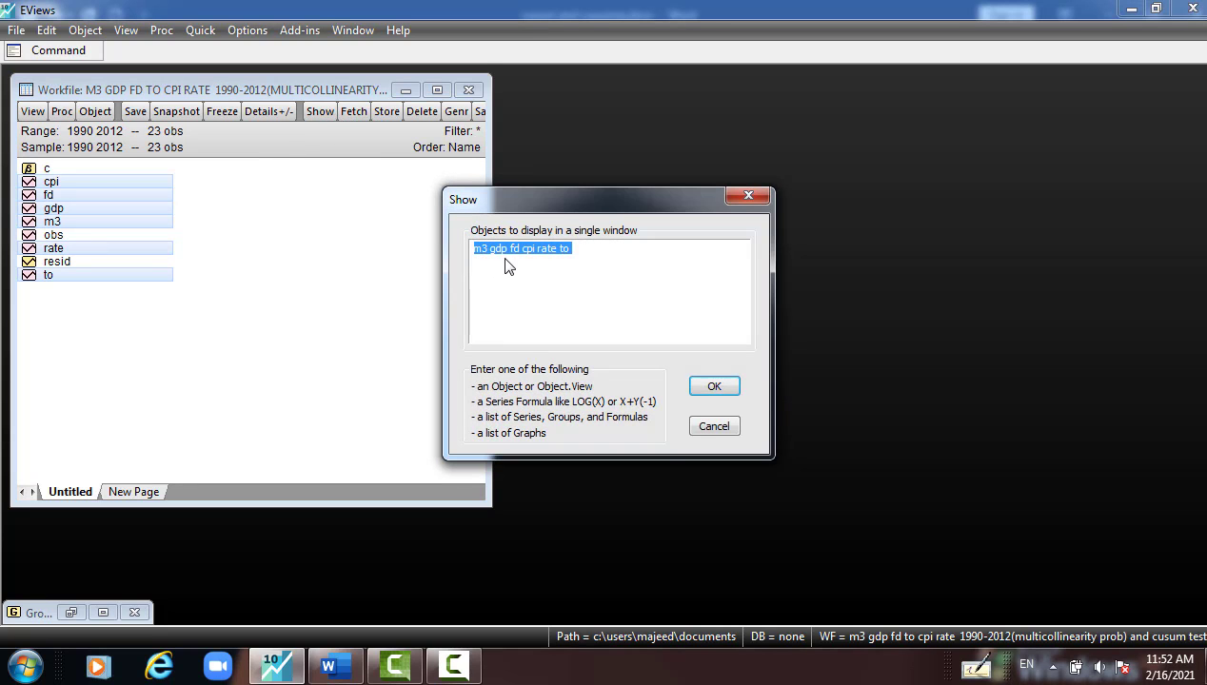
right_click(510, 249)
left_click(560, 345)
- Restore and maximize the group spreadsheet of M3, GDP, FD, CPI, RATE and TO
left_click(217, 224)
right_click(119, 197)
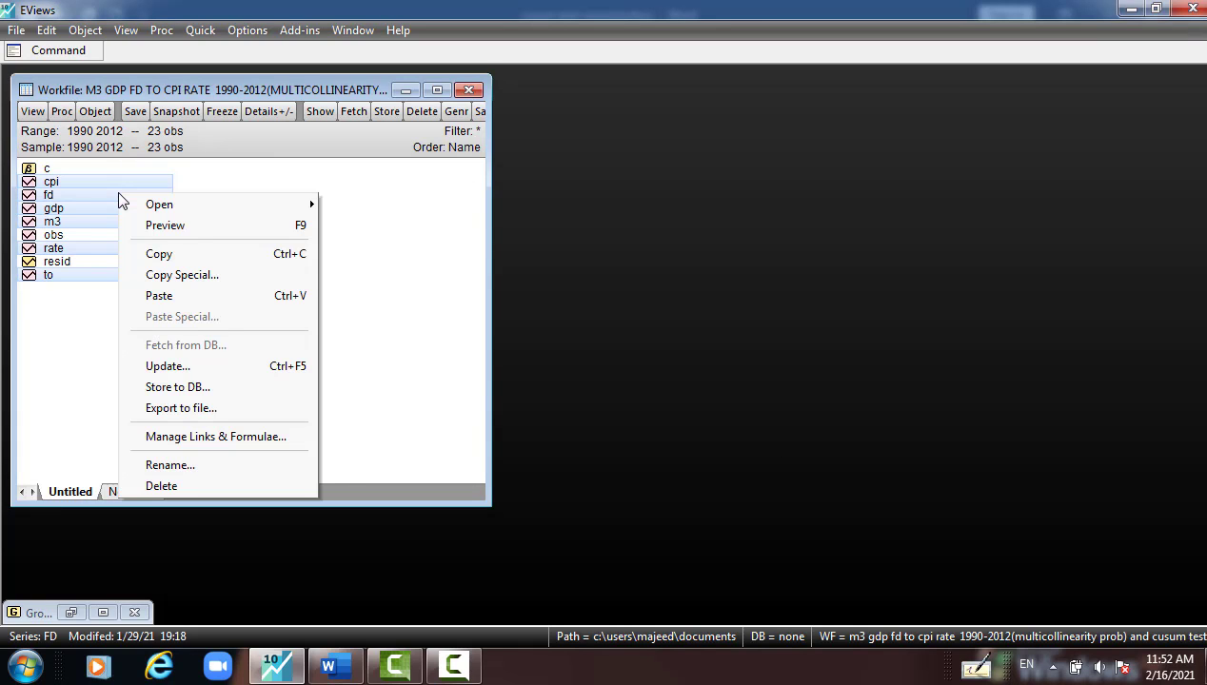
left_click(101, 613)
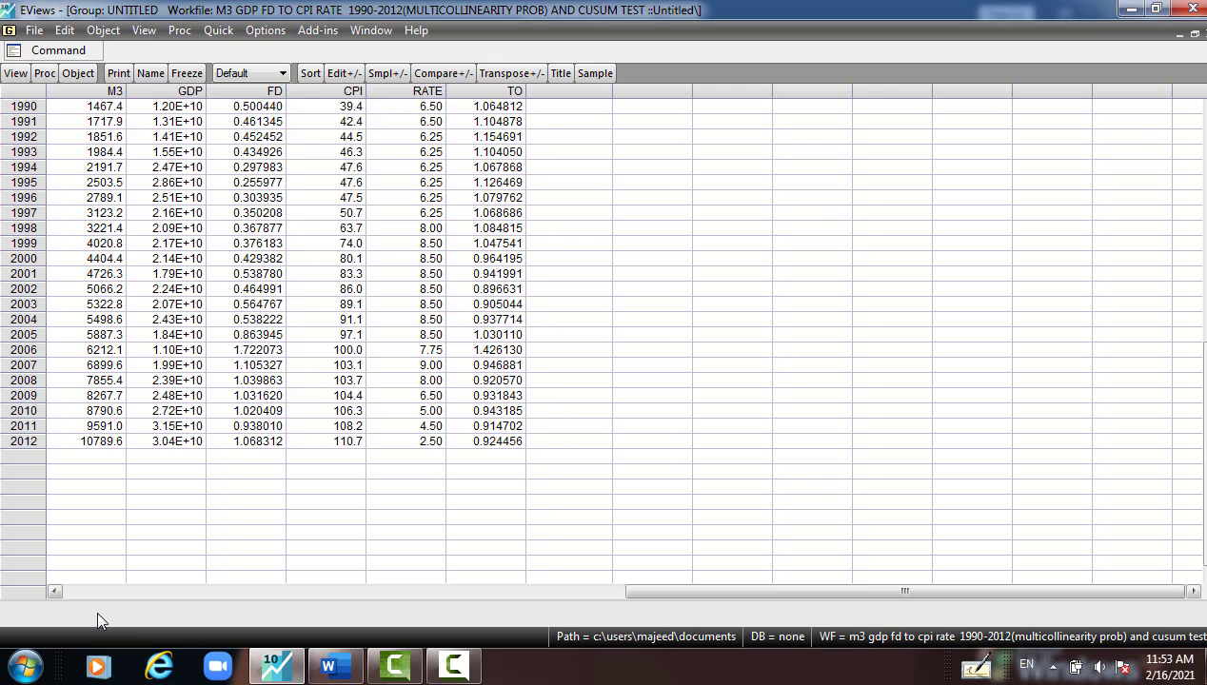
- Estimate a VAR with endogenous M3, GDP, FD, CPI, RATE and TO and lags 1 2
left_click(219, 32)
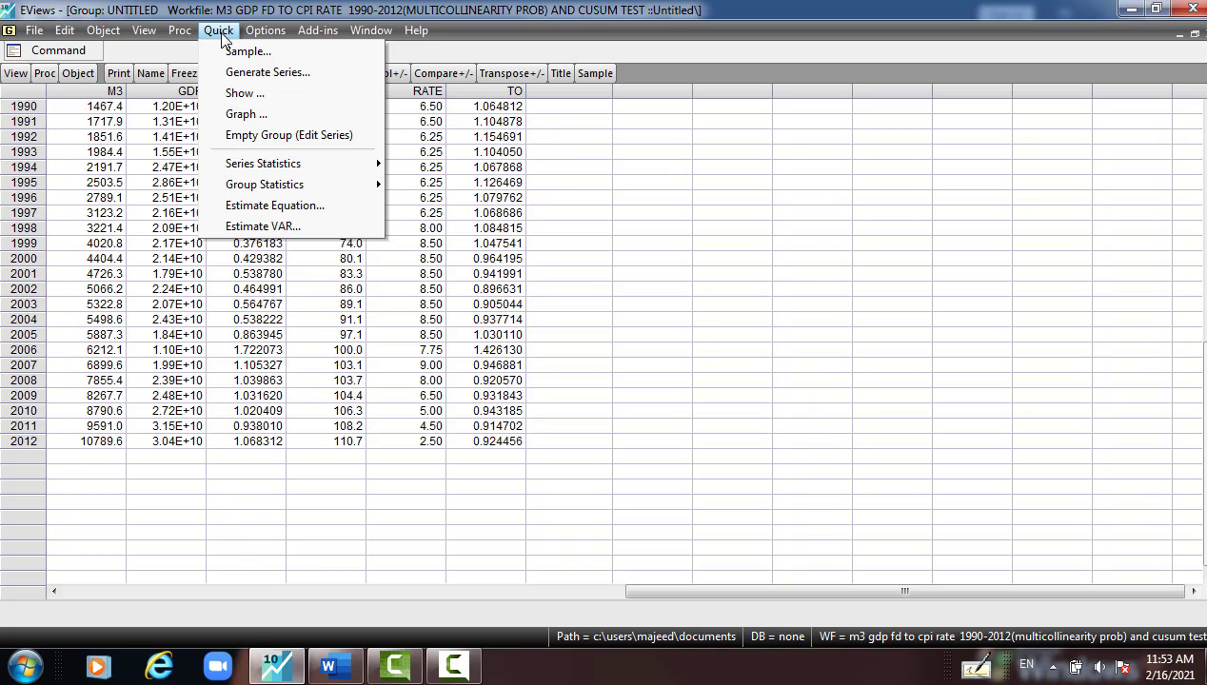
left_click(271, 229)
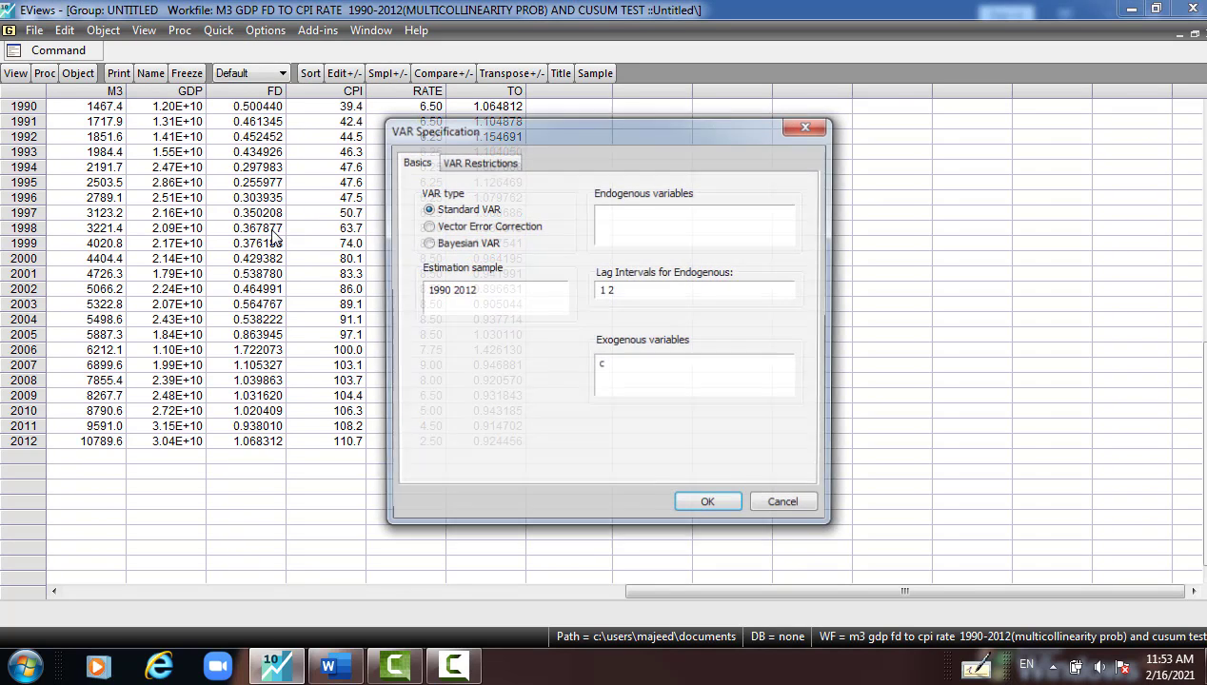
right_click(616, 214)
left_click(714, 329)
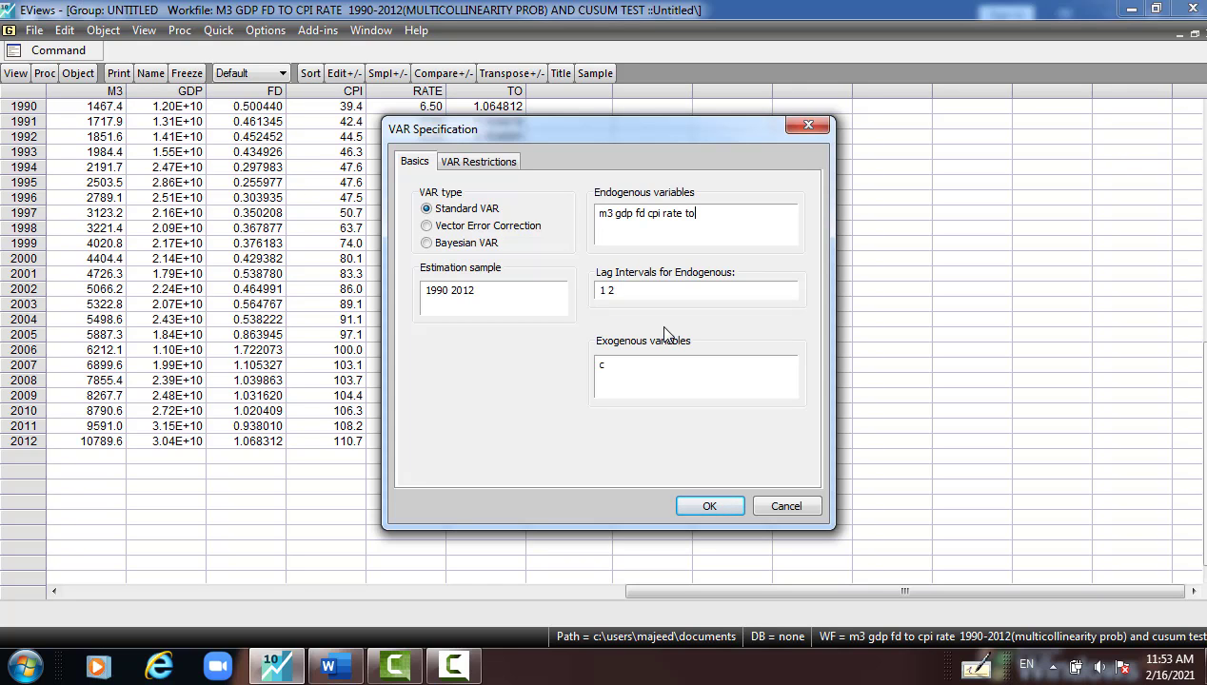
left_click(702, 499)
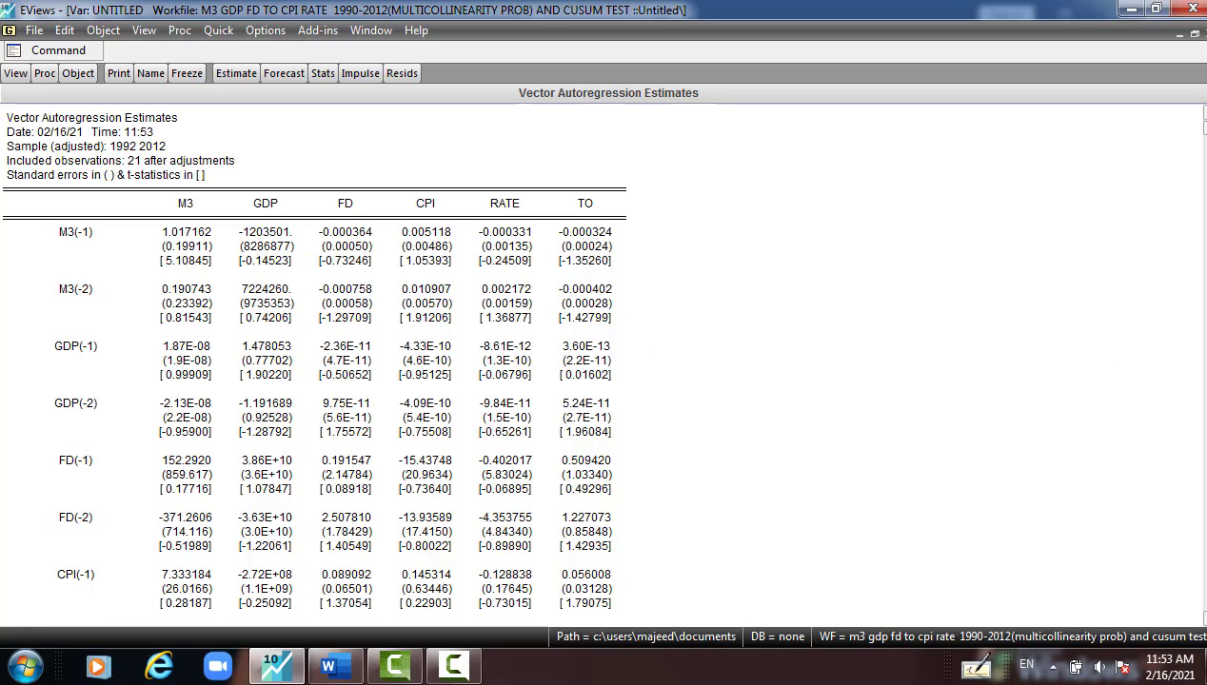
scroll(598, 360, "down", 14)
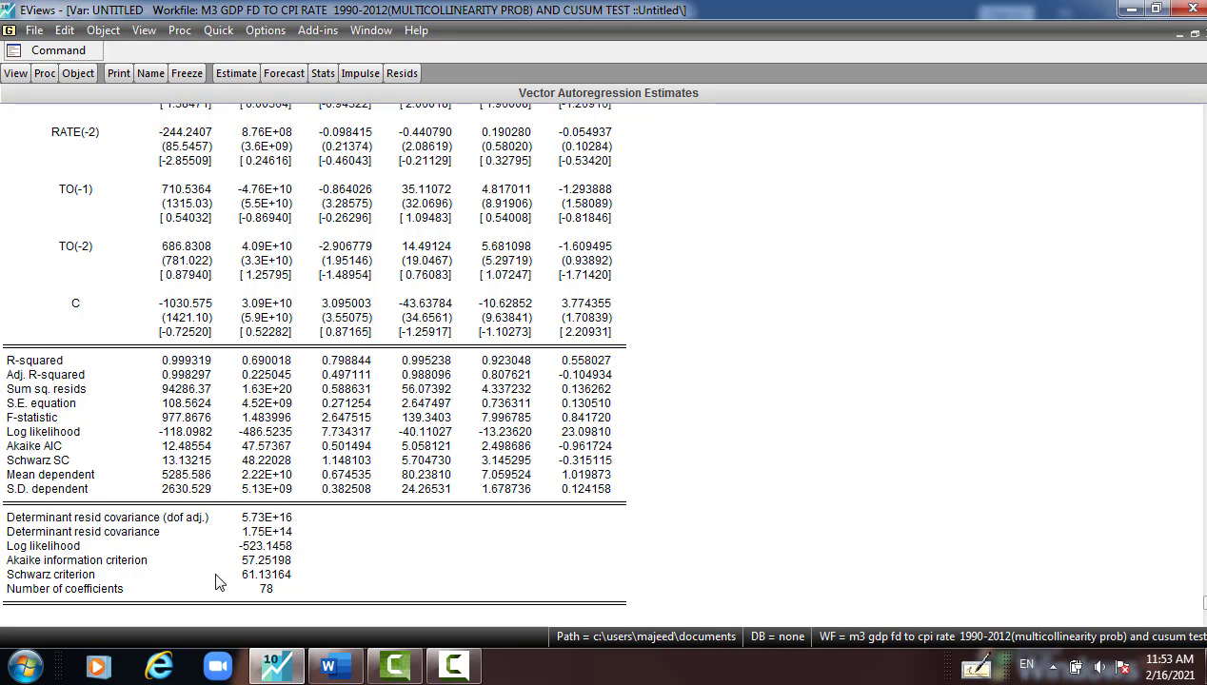
- Show the VAR lag length criteria for 2 lags and highlight the lag 2 row
left_click(15, 73)
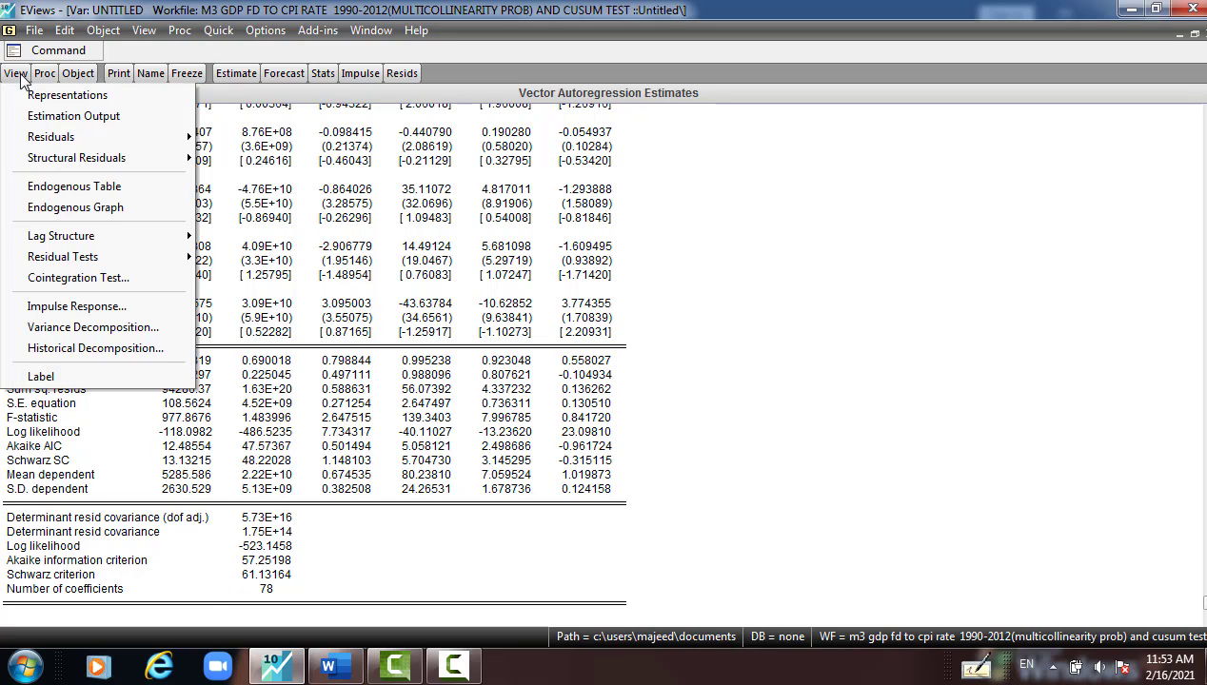
mouse_move(54, 242)
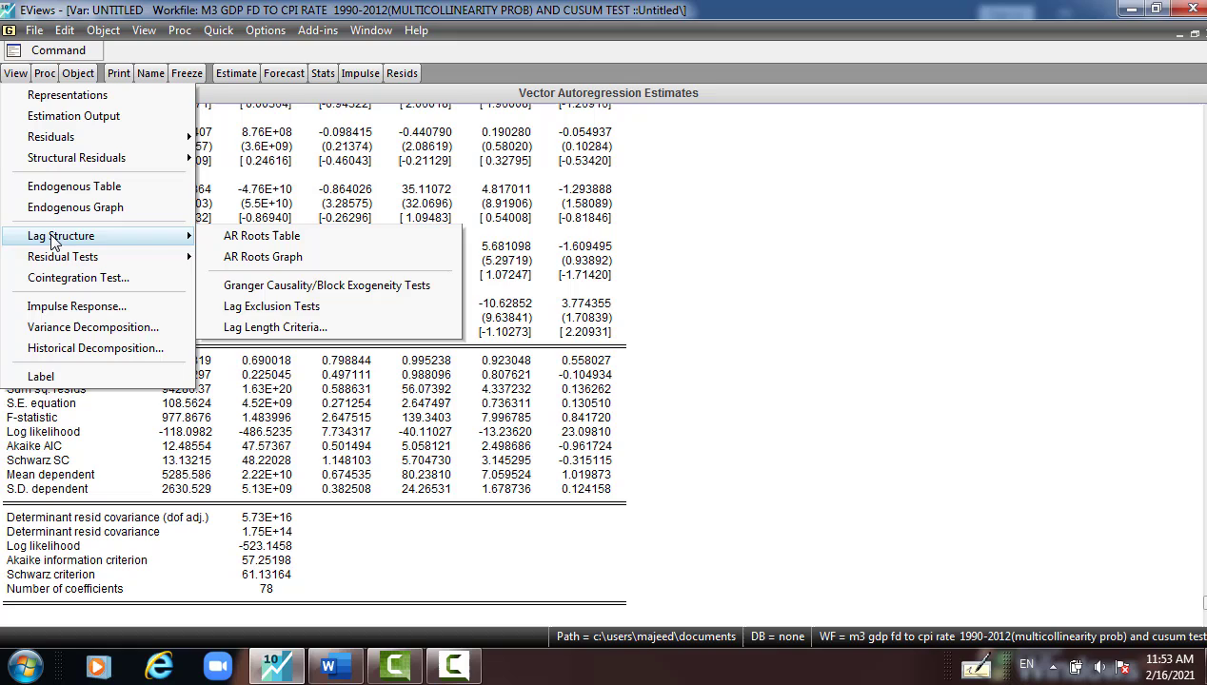
left_click(310, 327)
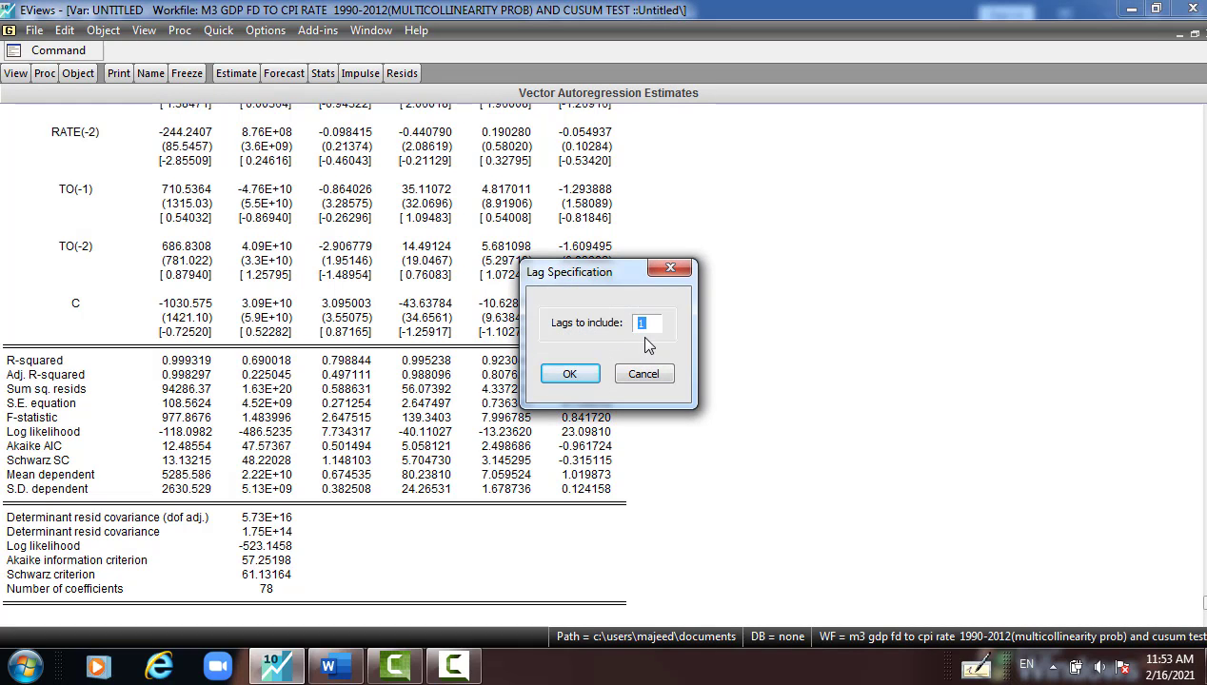
left_click(562, 374)
left_click(425, 257)
left_click_drag(425, 259, 47, 259)
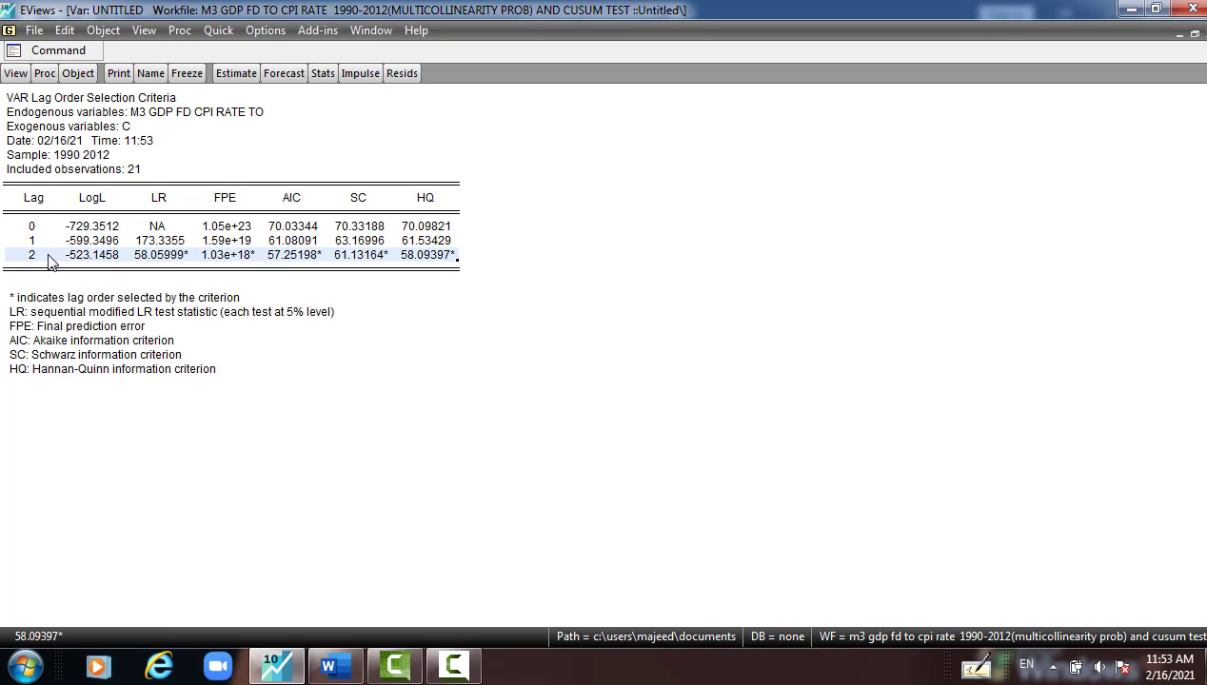
- Start an equation with the pasted variable list and switch the method to ARDL
left_click(220, 34)
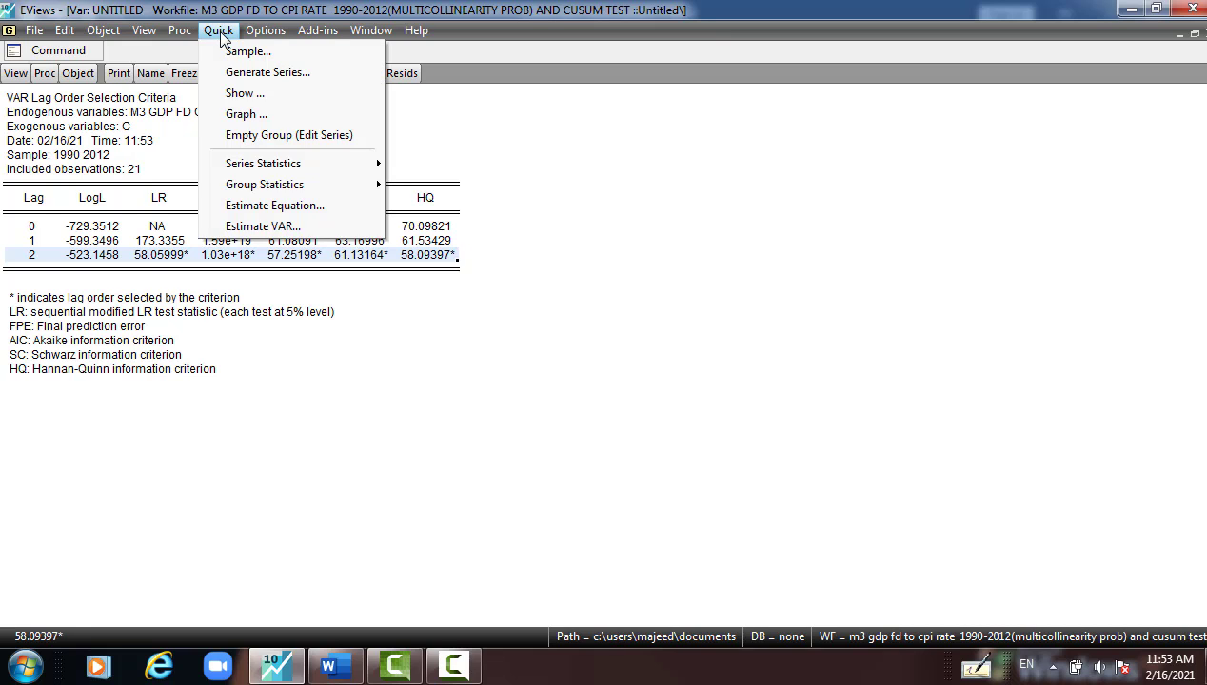
left_click(243, 206)
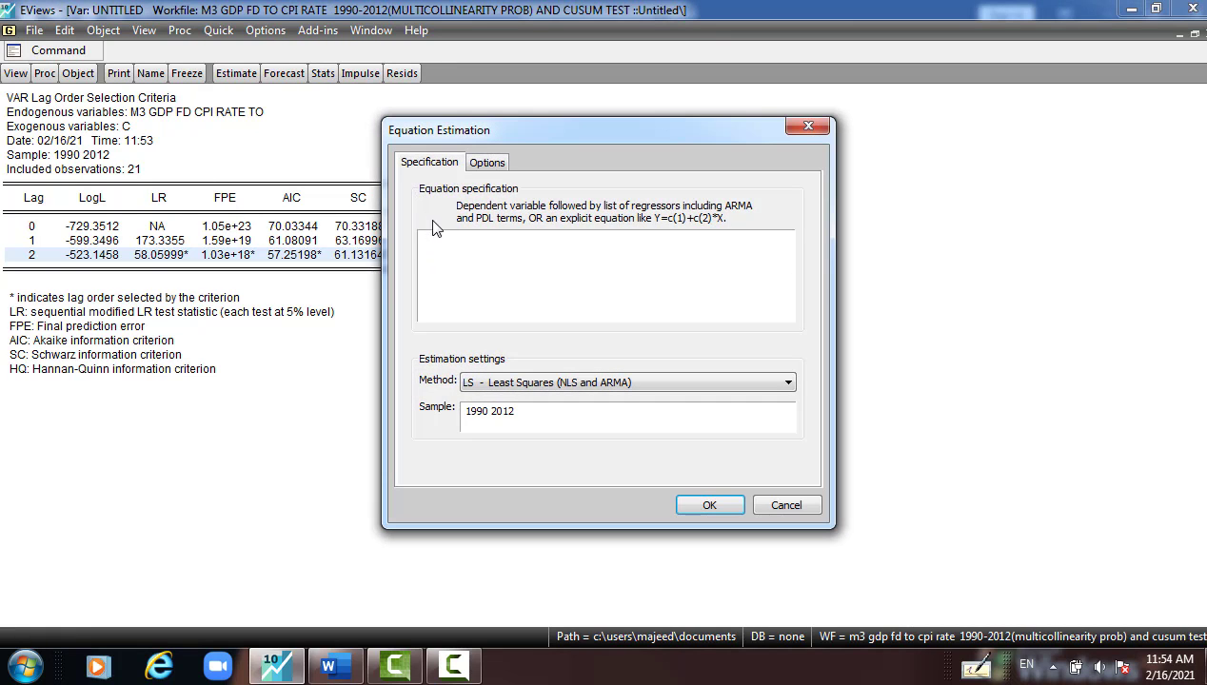
right_click(428, 244)
left_click(467, 349)
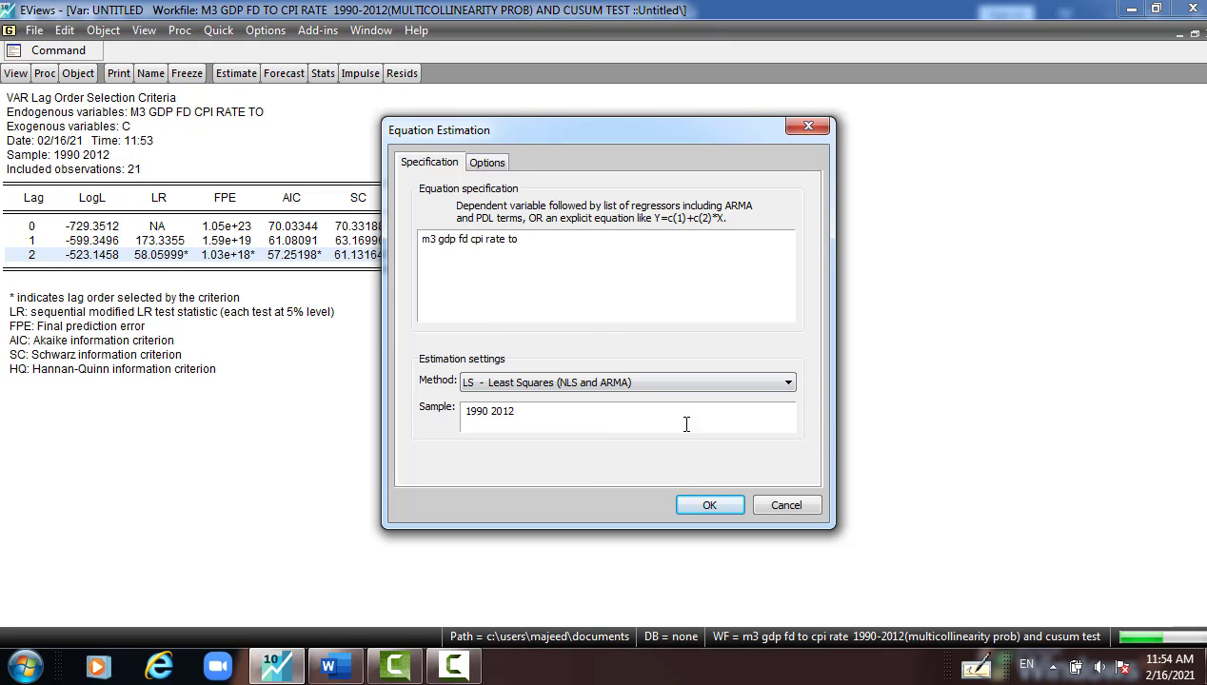
left_click(666, 382)
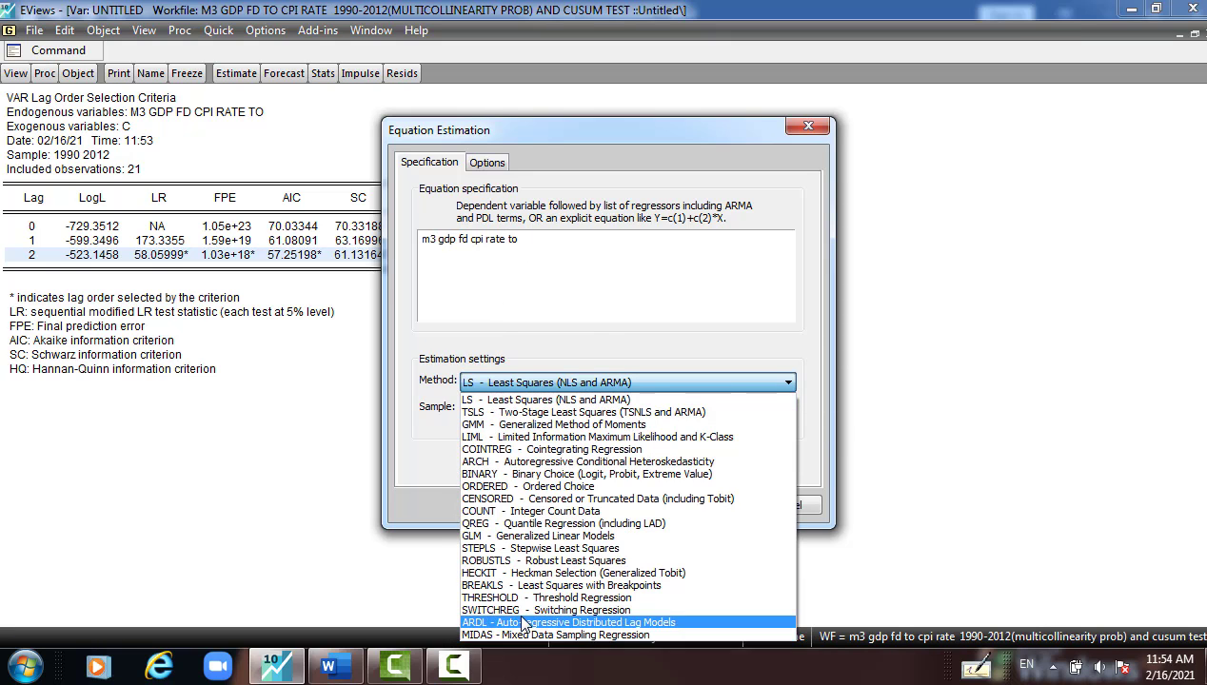
left_click(518, 623)
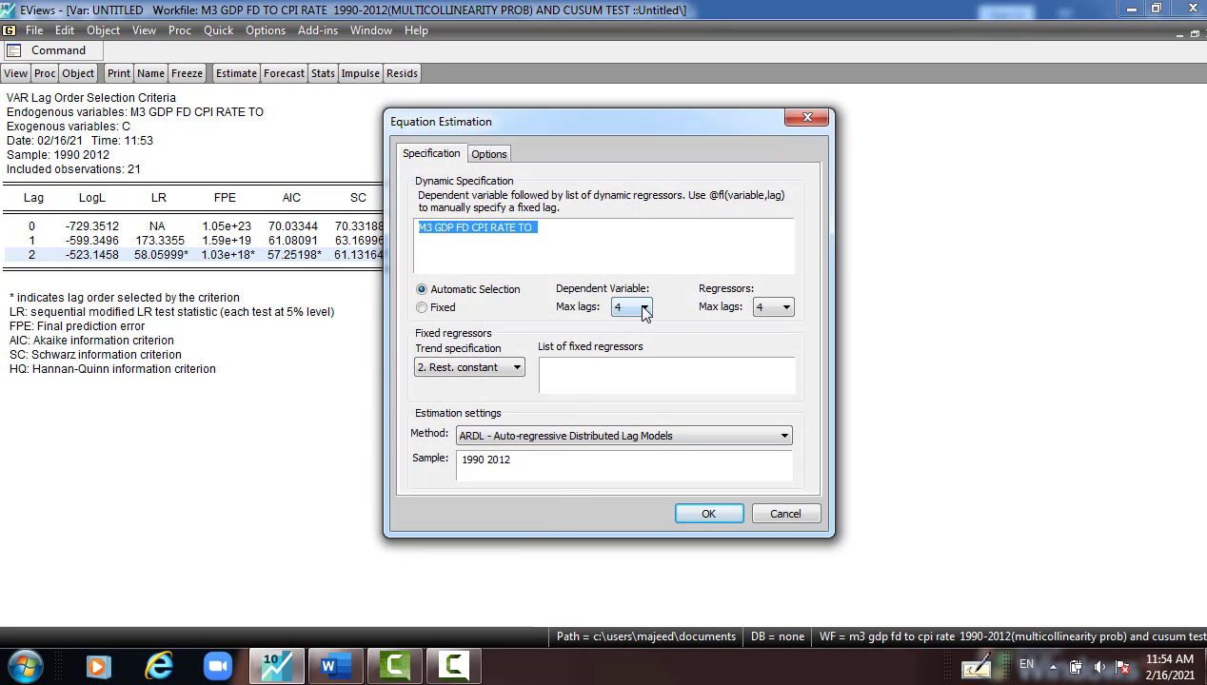
- Set max lags 2 for dependent and regressors, Constant trend, sample 1990 2012, and estimate
left_click(644, 306)
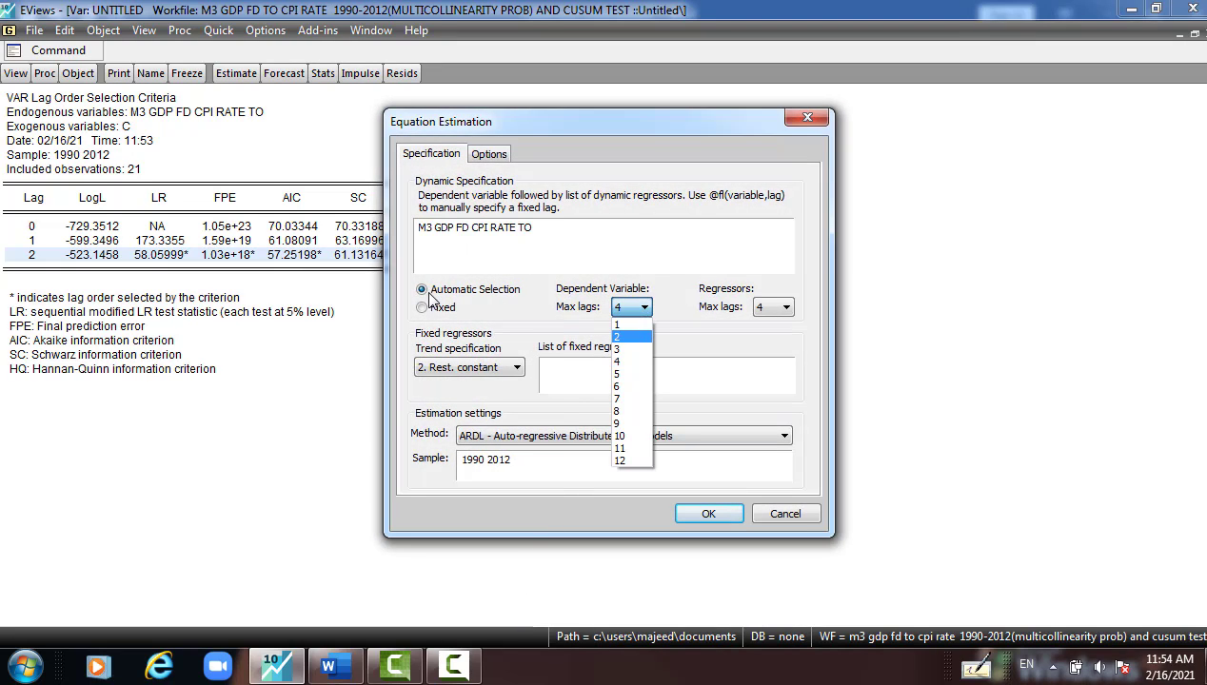
left_click(629, 337)
left_click(785, 306)
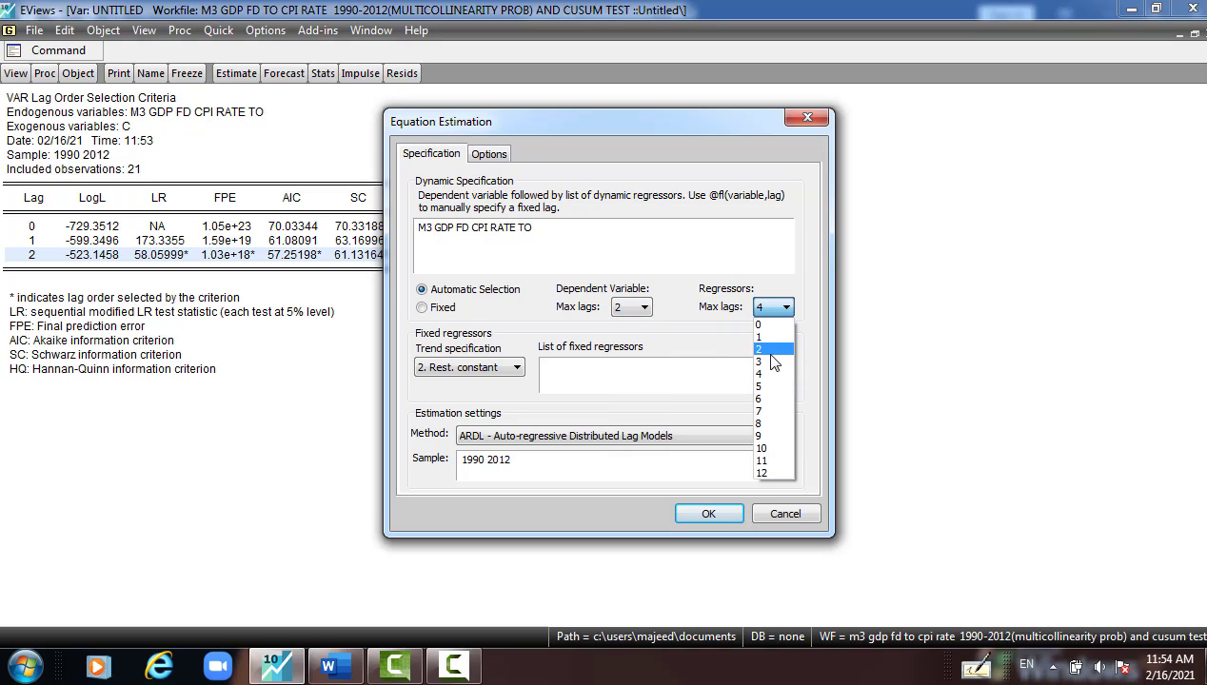
left_click(769, 350)
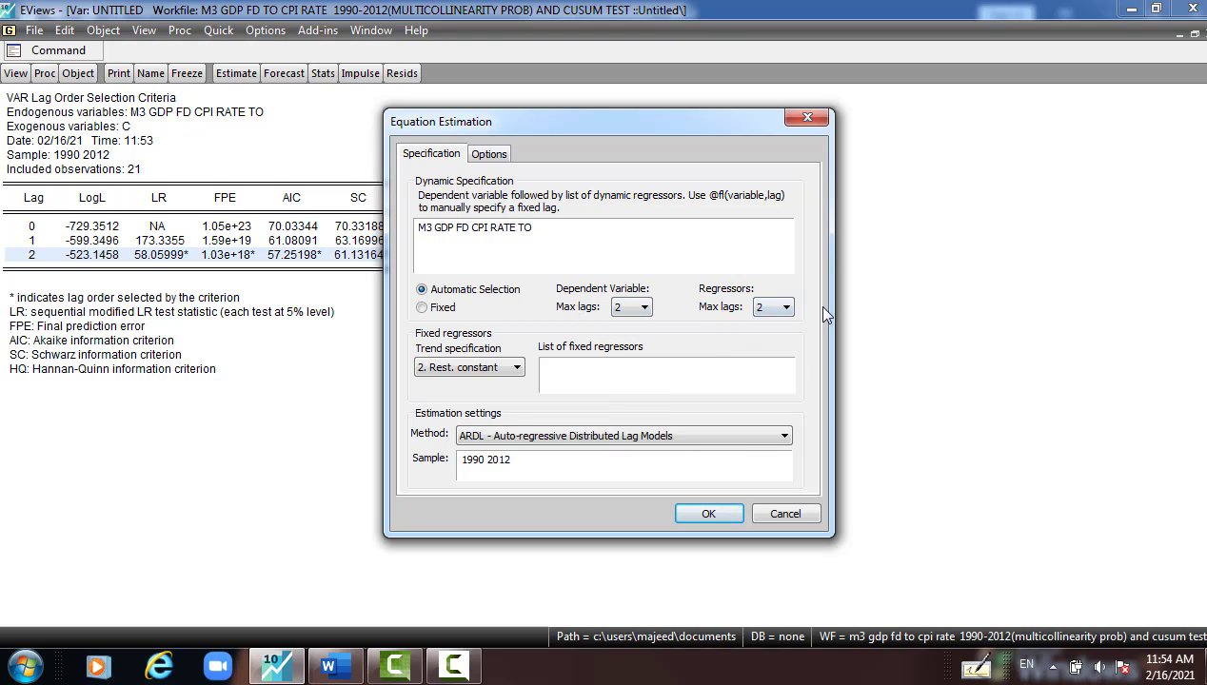
left_click(515, 370)
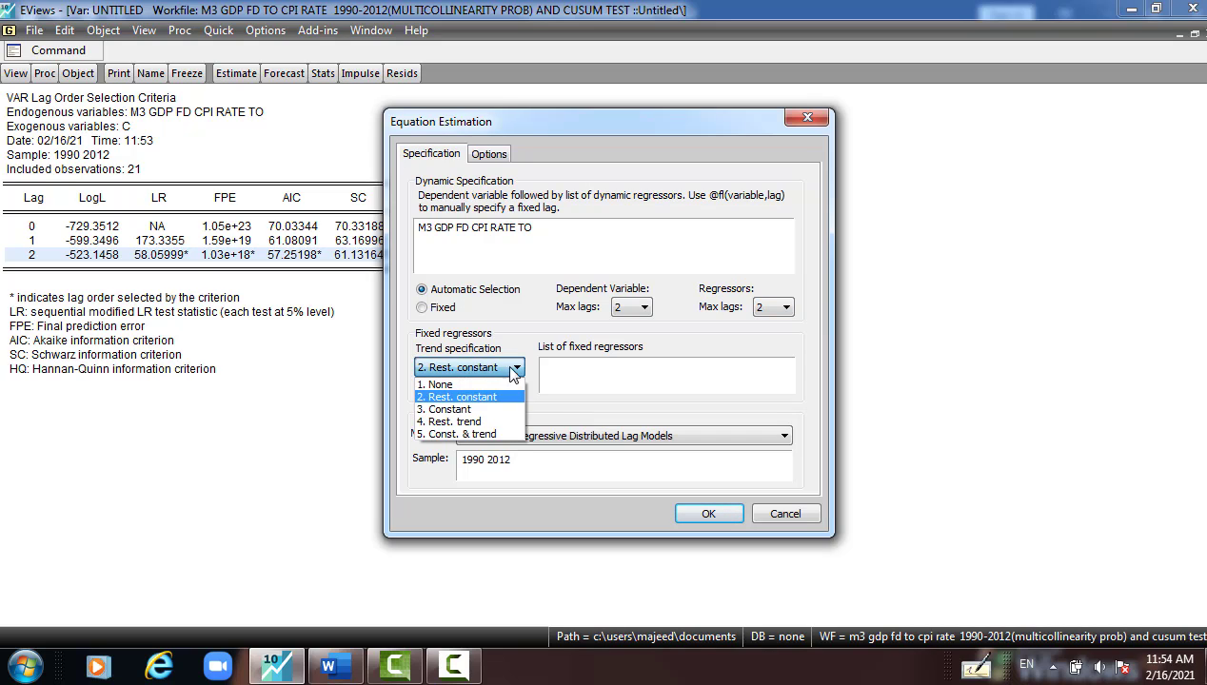
left_click(457, 407)
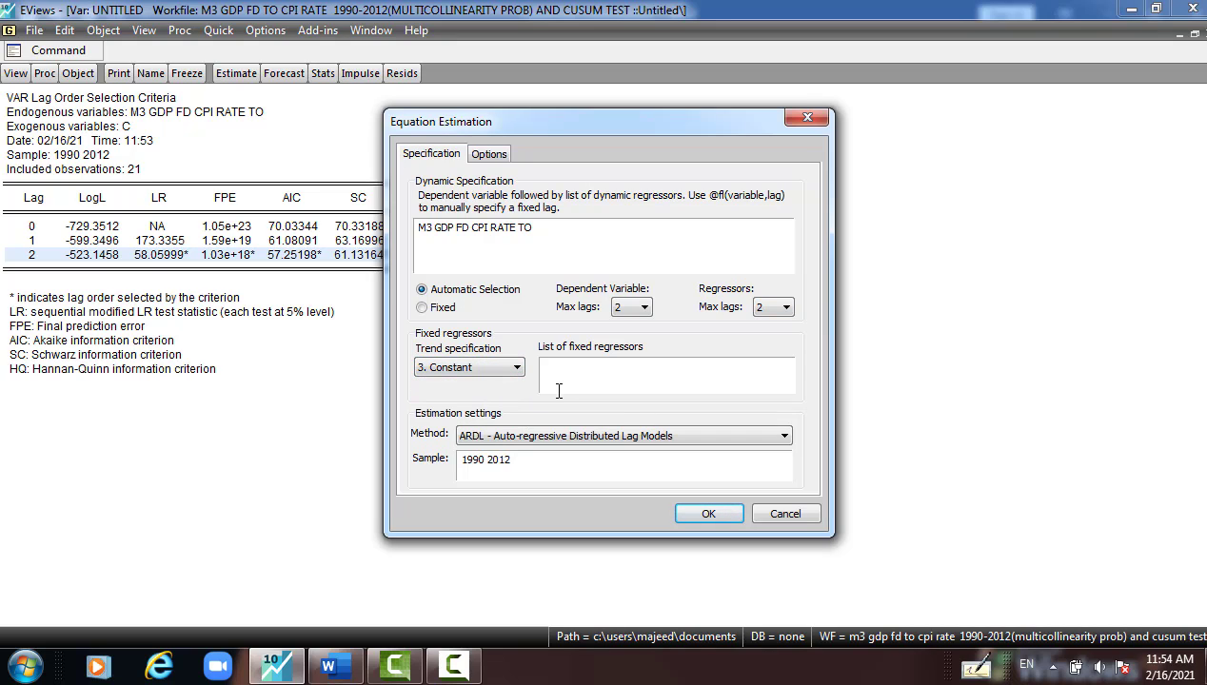
left_click(463, 439)
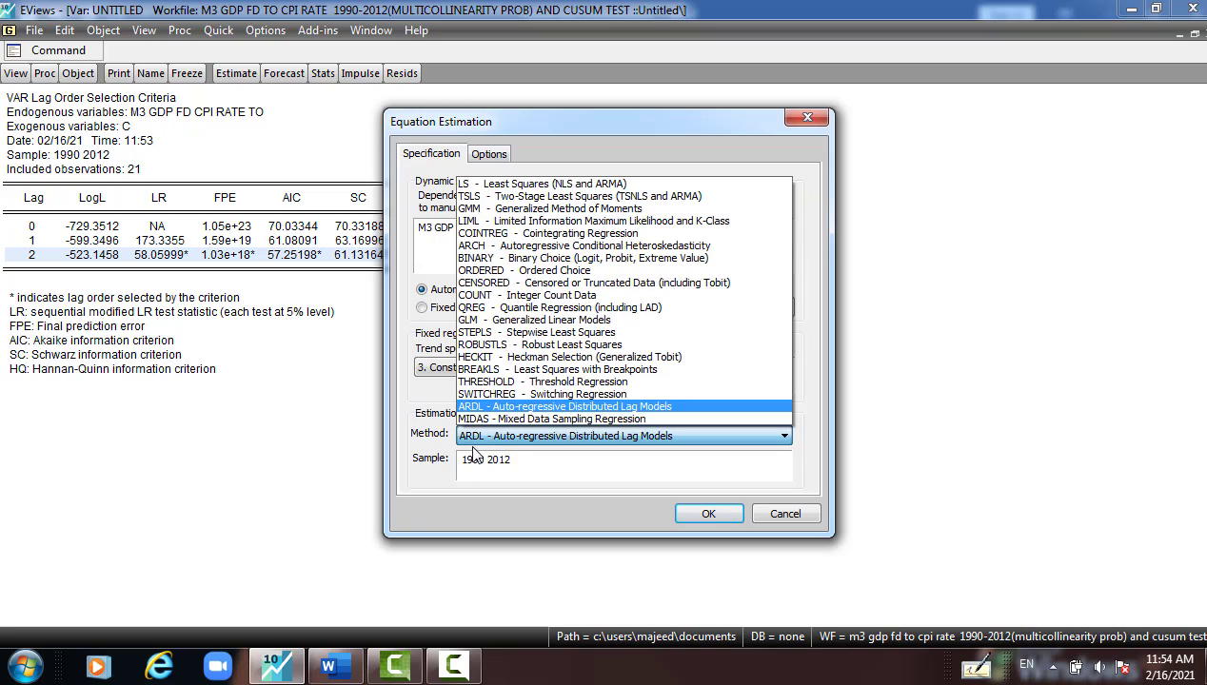
left_click(507, 462)
left_click_drag(521, 458, 453, 463)
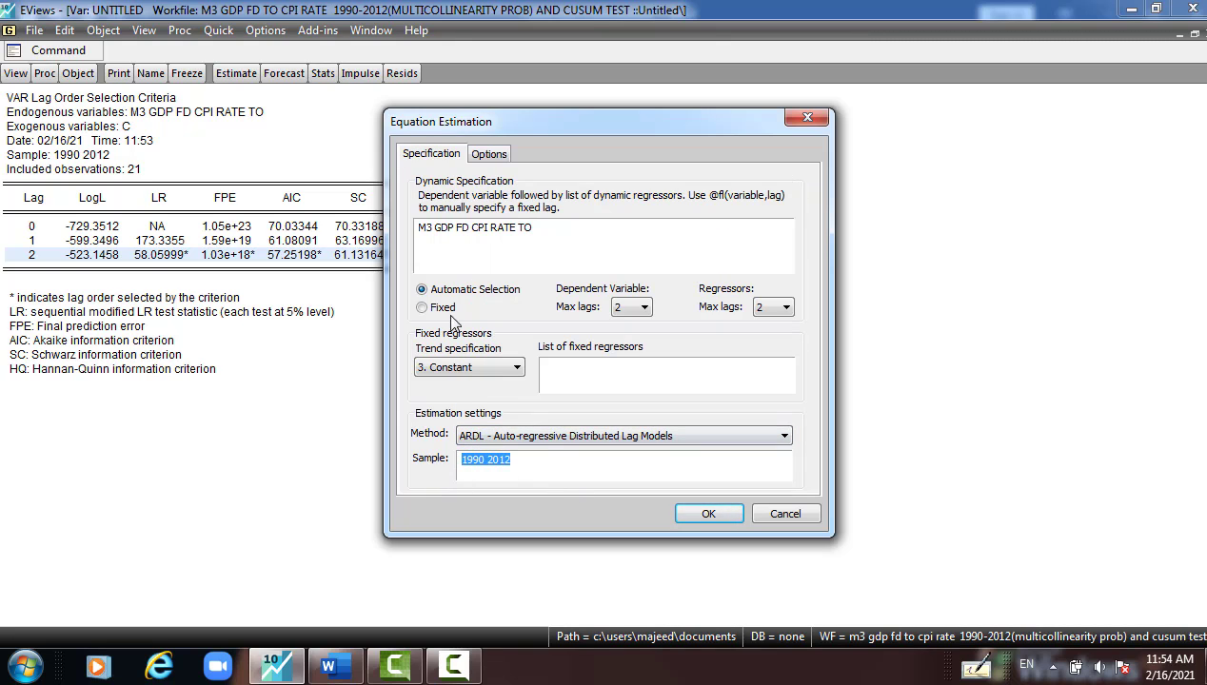
left_click(707, 513)
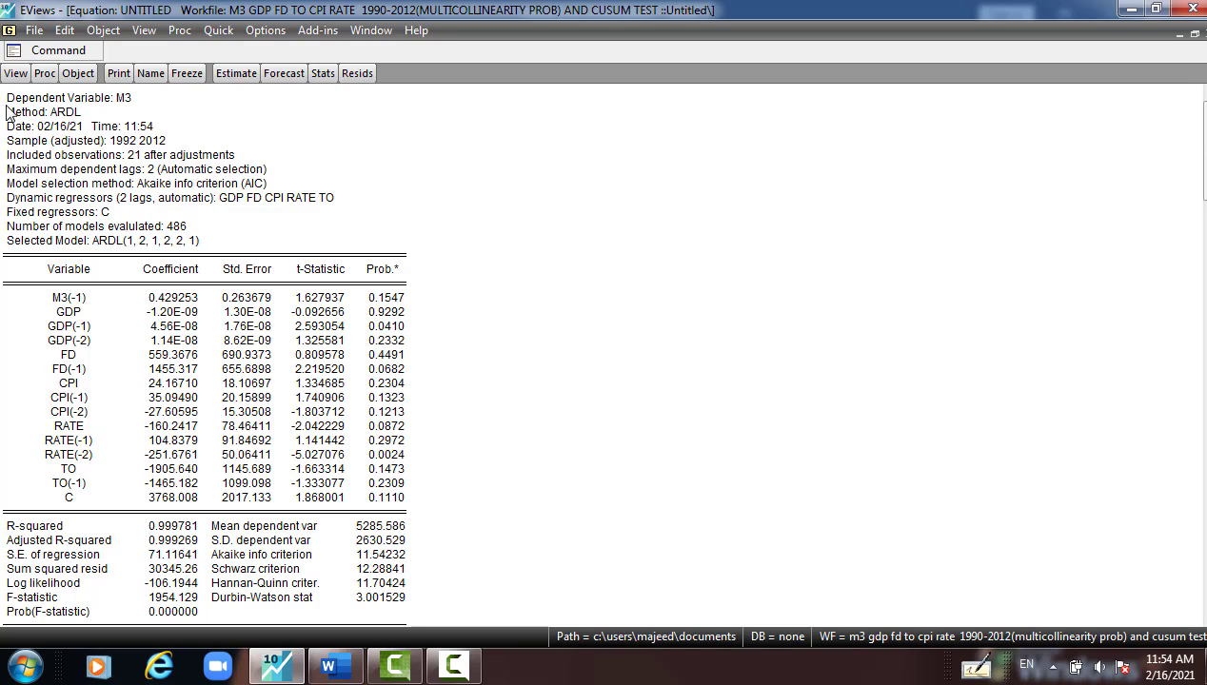
- Display the Long Run Form and Bounds Test and highlight the Levels Equation coefficients GDP to TO
left_click(16, 74)
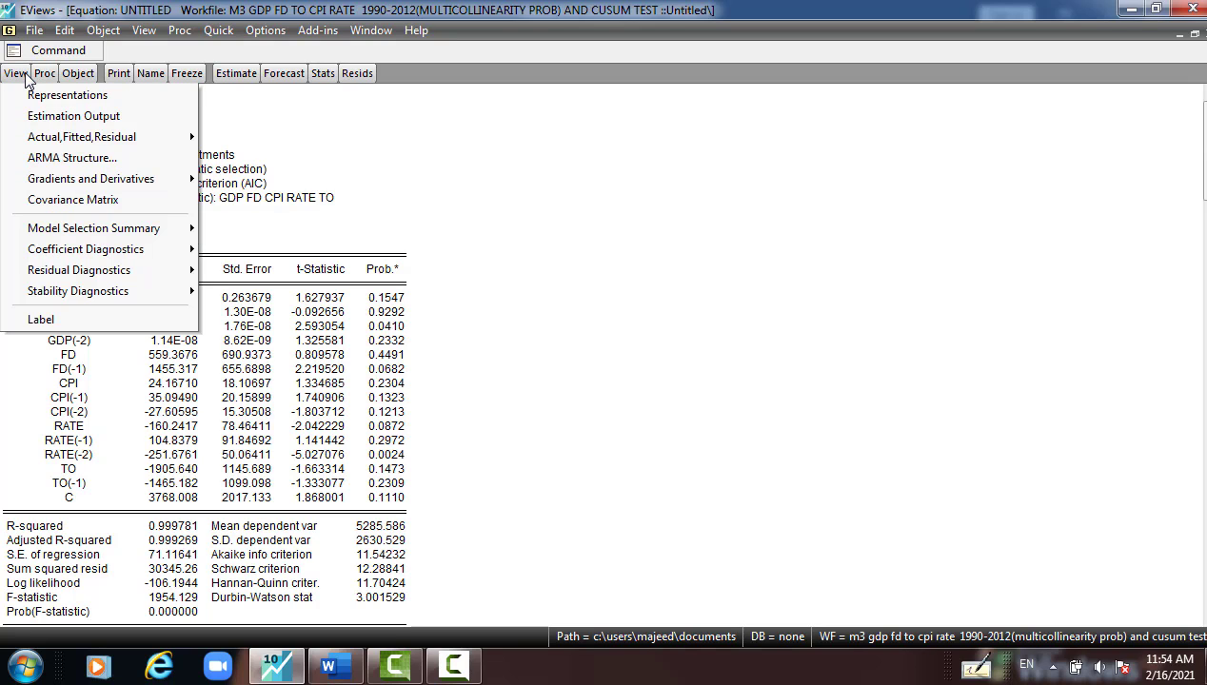
mouse_move(71, 251)
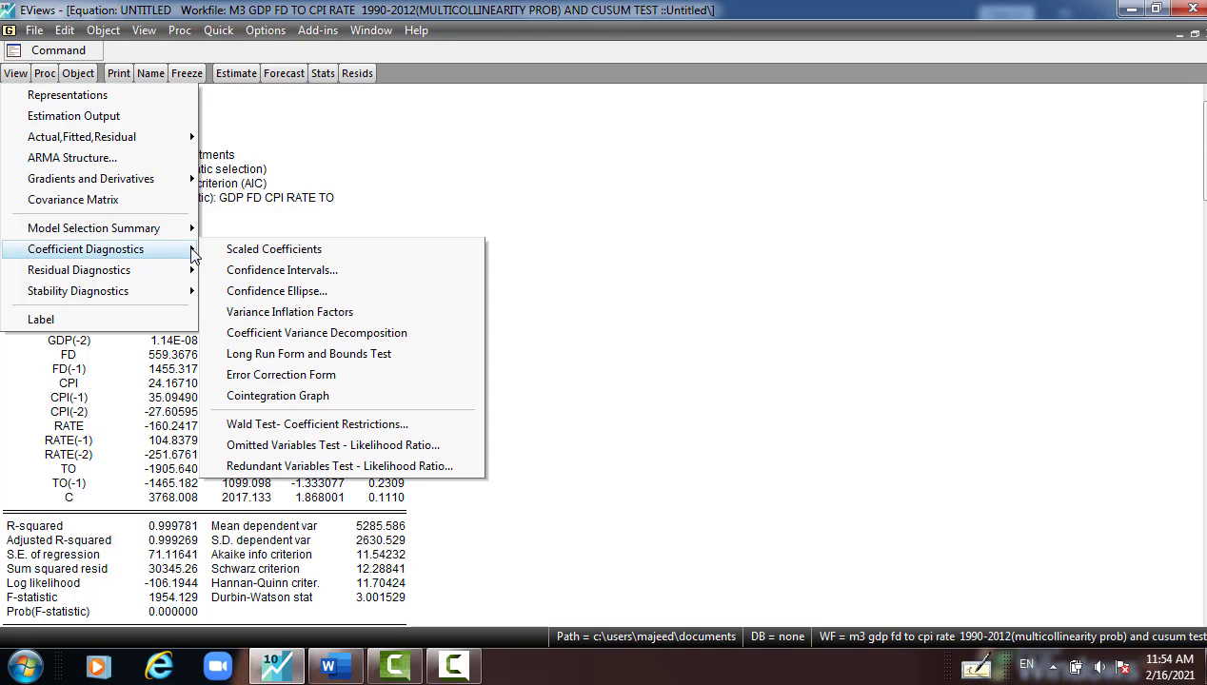
left_click(381, 364)
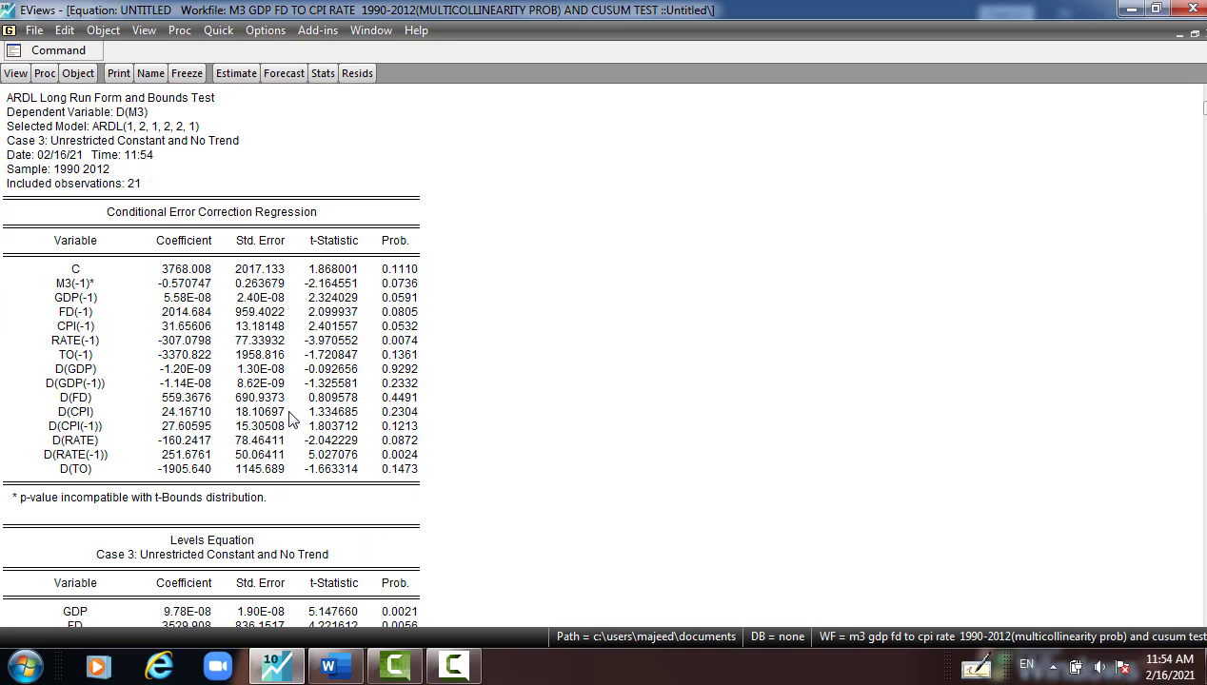
scroll(291, 416, "down", 2)
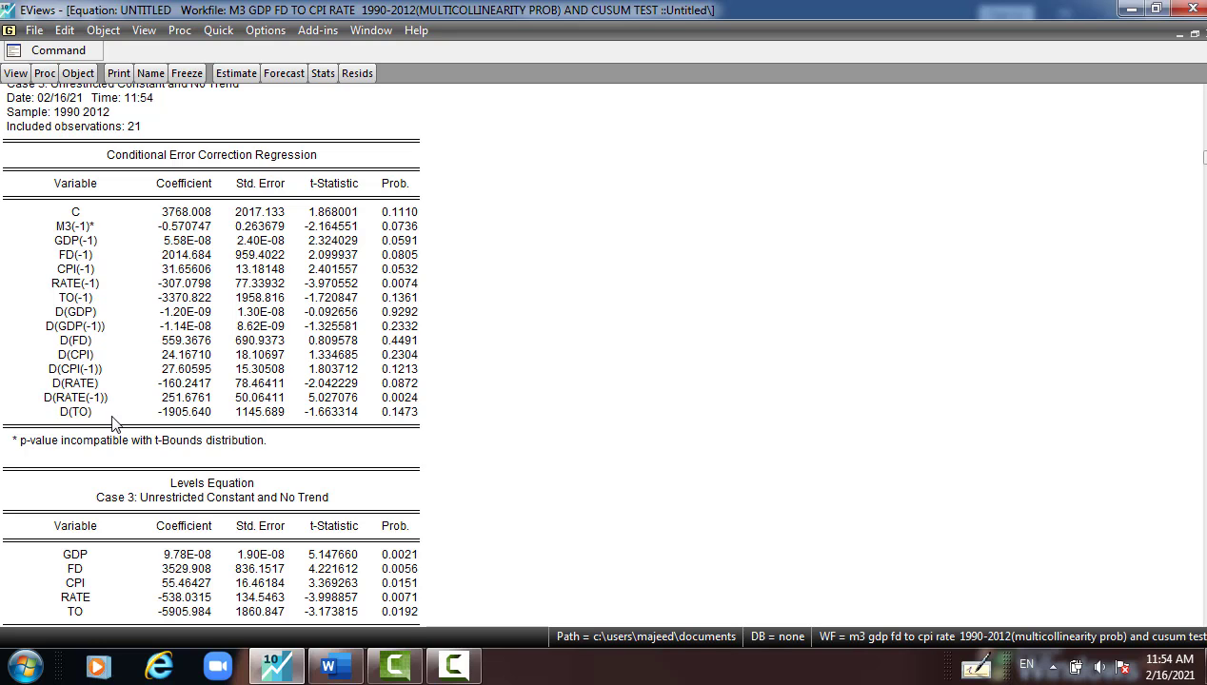
scroll(115, 423, "down", 2)
left_click_drag(95, 480, 424, 545)
- Inspect the F-statistic 18.74611 against the I(0) and I(1) critical bounds
scroll(419, 542, "down", 4)
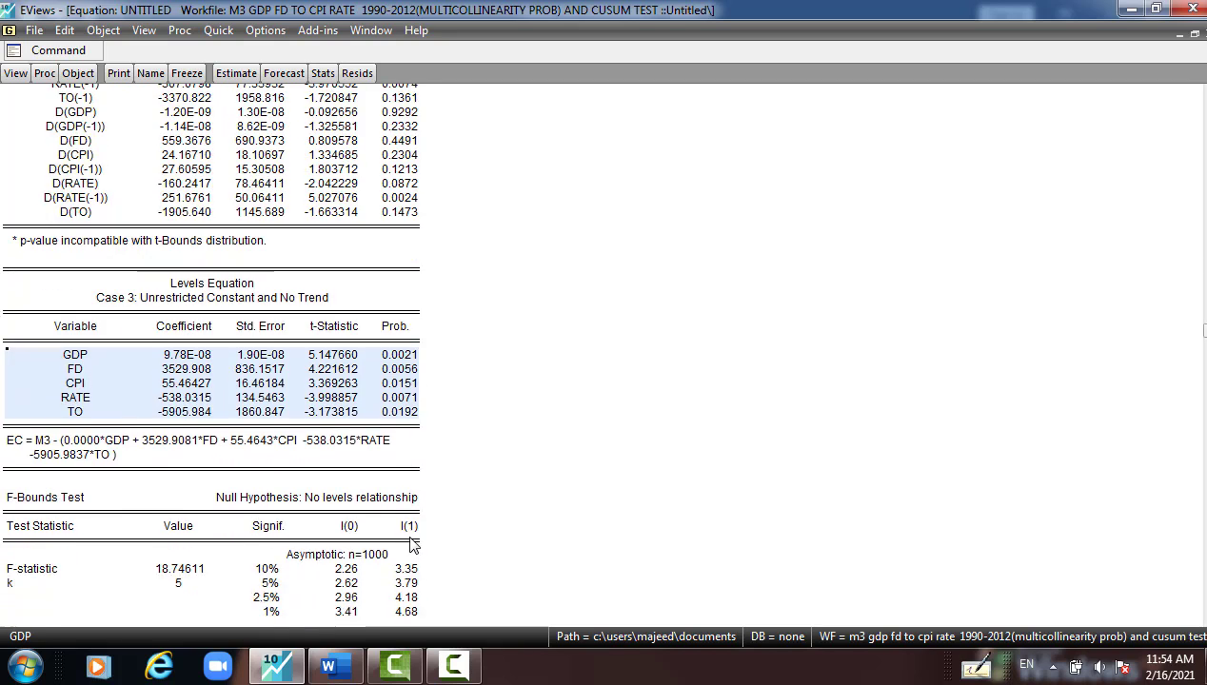
left_click(160, 514)
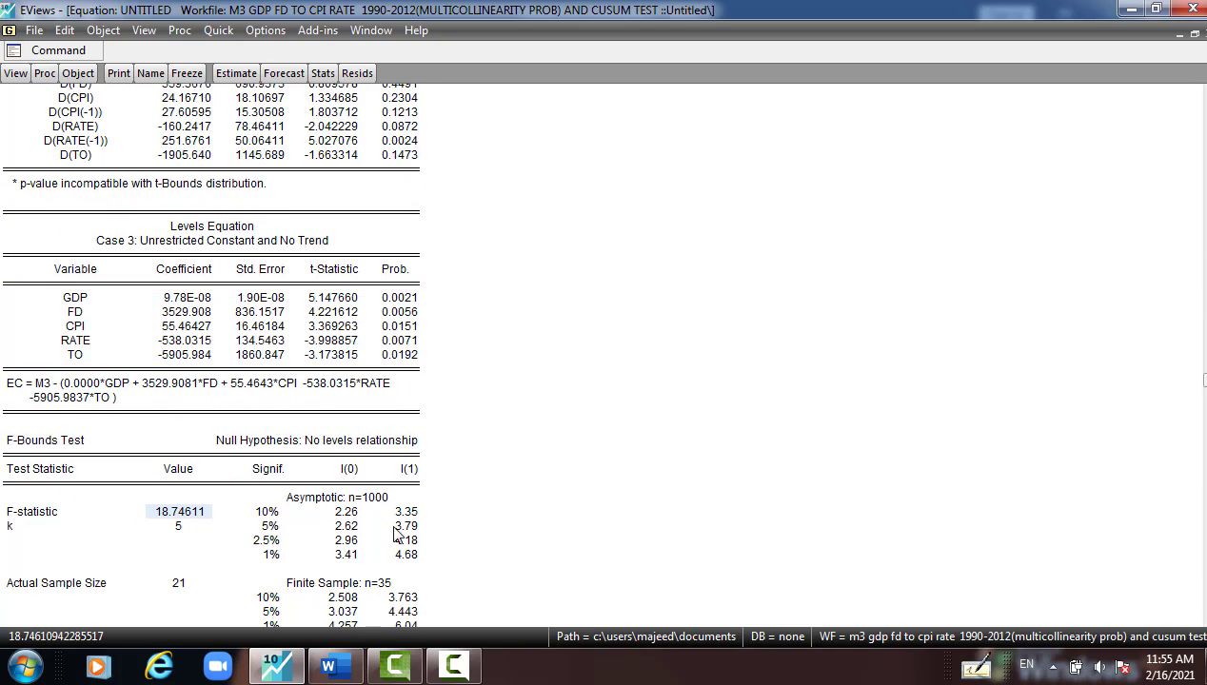
left_click_drag(404, 511, 409, 586)
left_click_drag(344, 511, 348, 555)
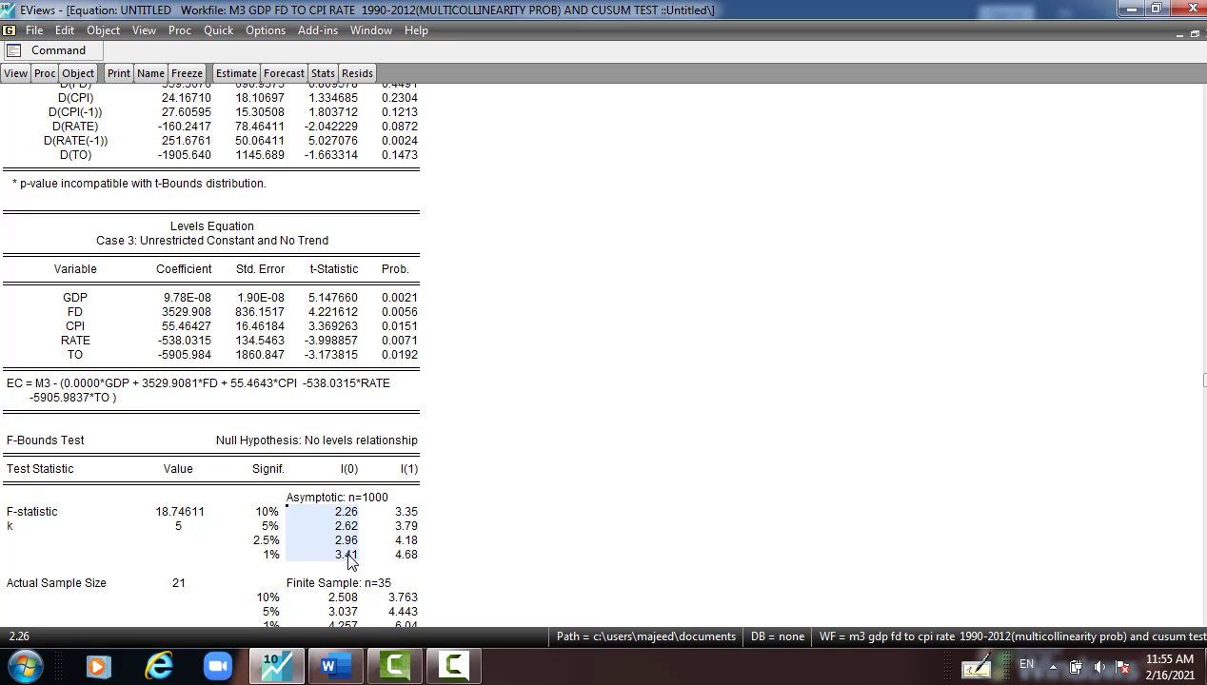
scroll(361, 500, "up", 2)
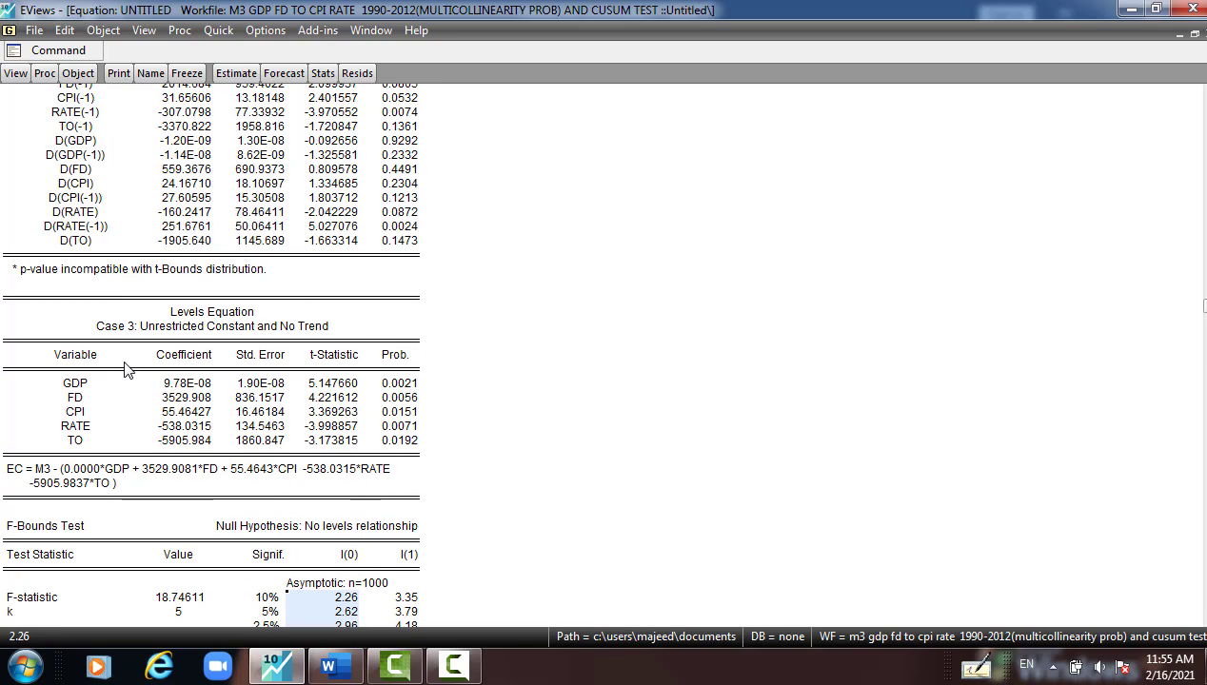
scroll(200, 276, "up", 1)
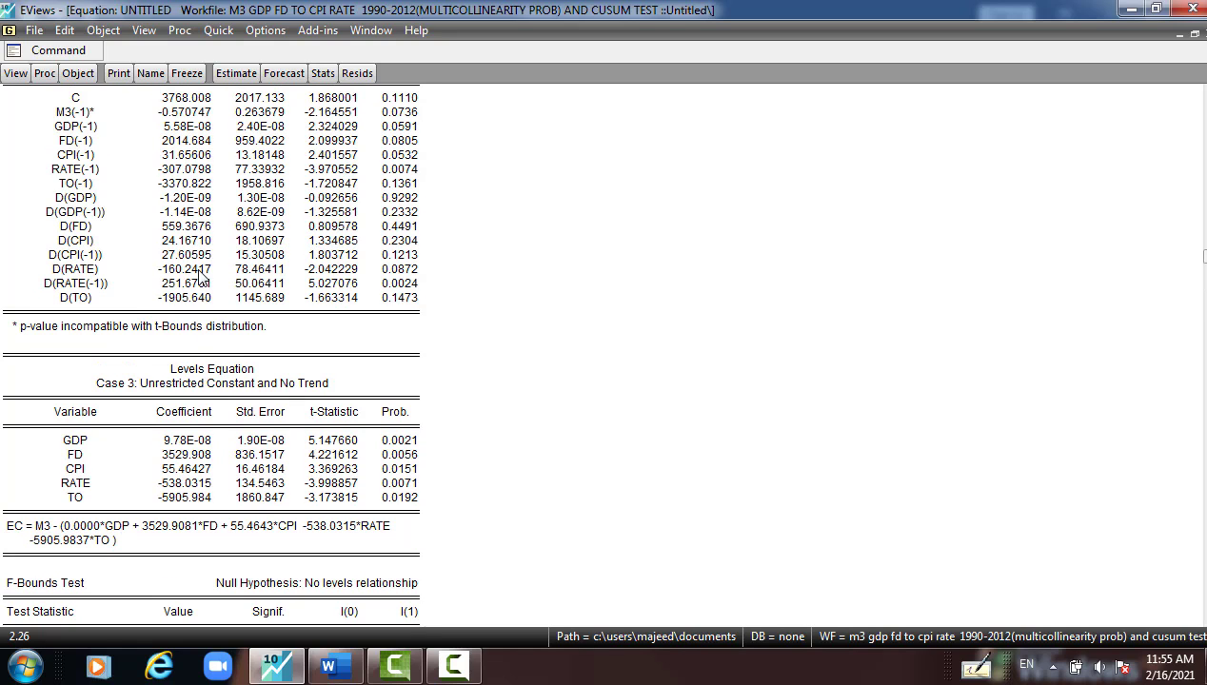
- Display the Error Correction Form and check CointEq(-1) at -0.570747, probability 0.0000
left_click(16, 74)
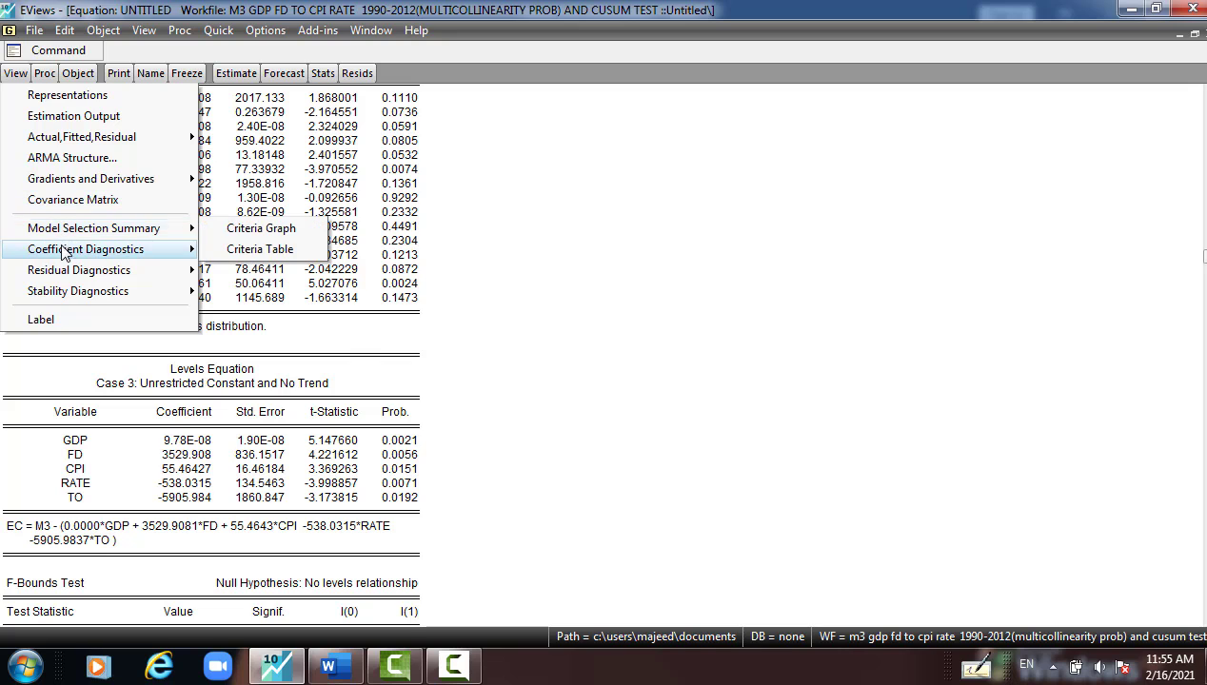
mouse_move(65, 253)
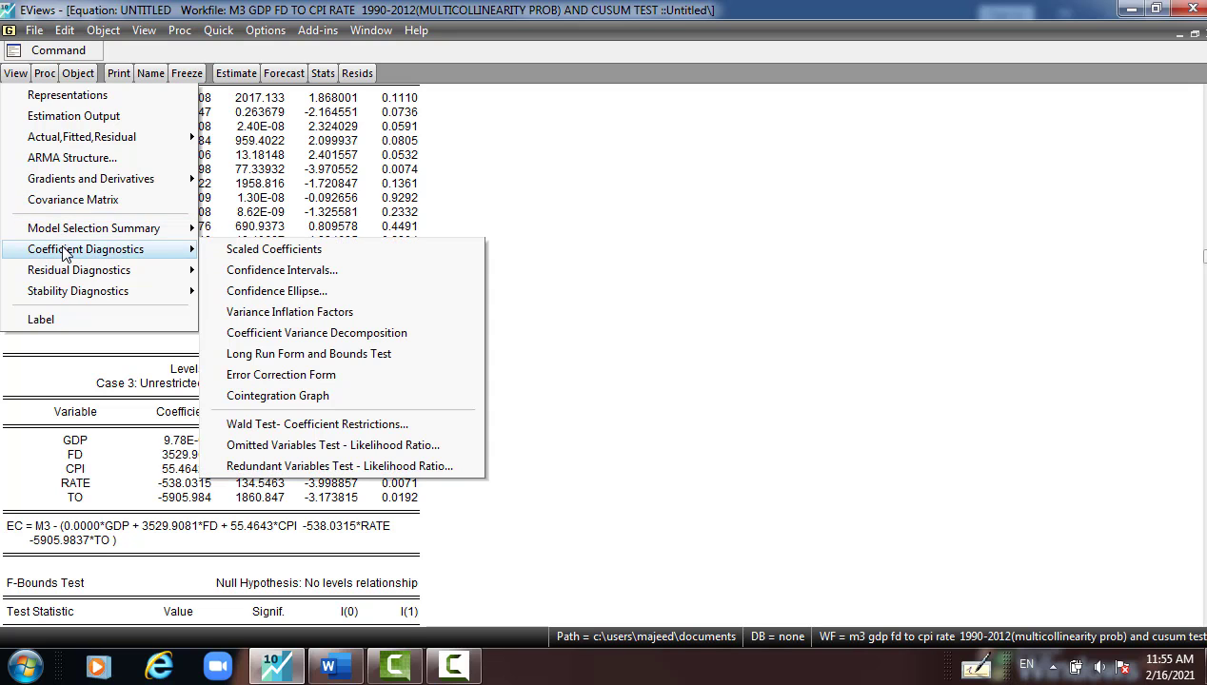
left_click(335, 376)
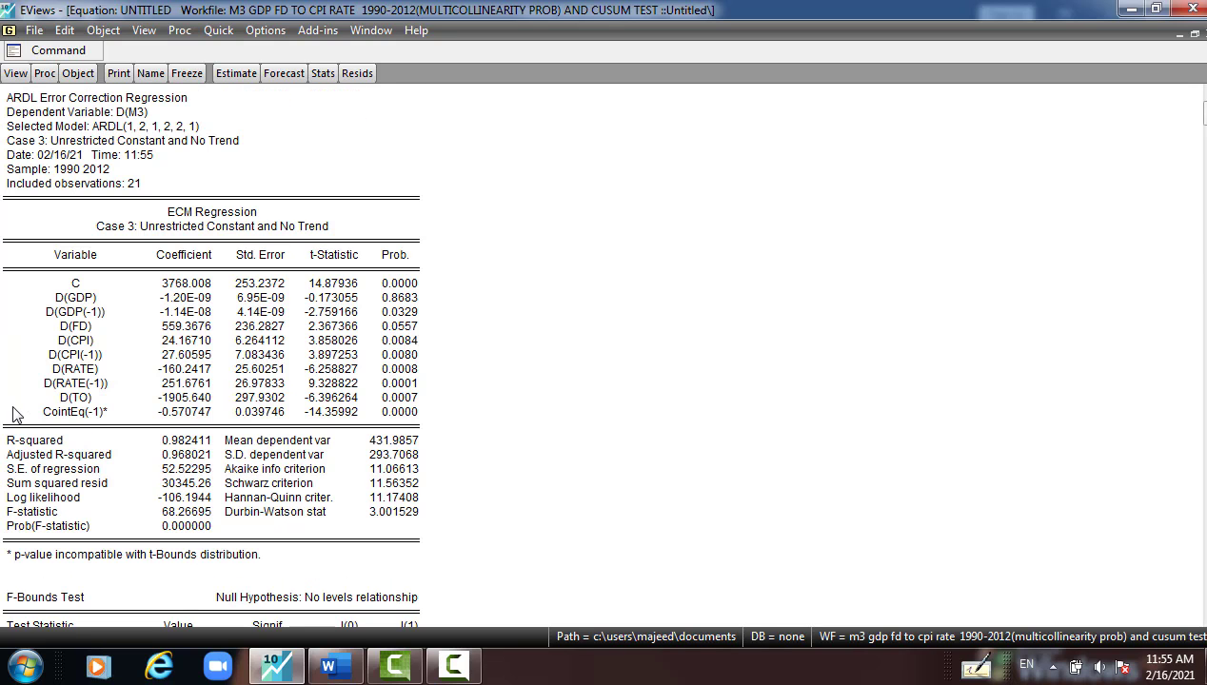
left_click(77, 417)
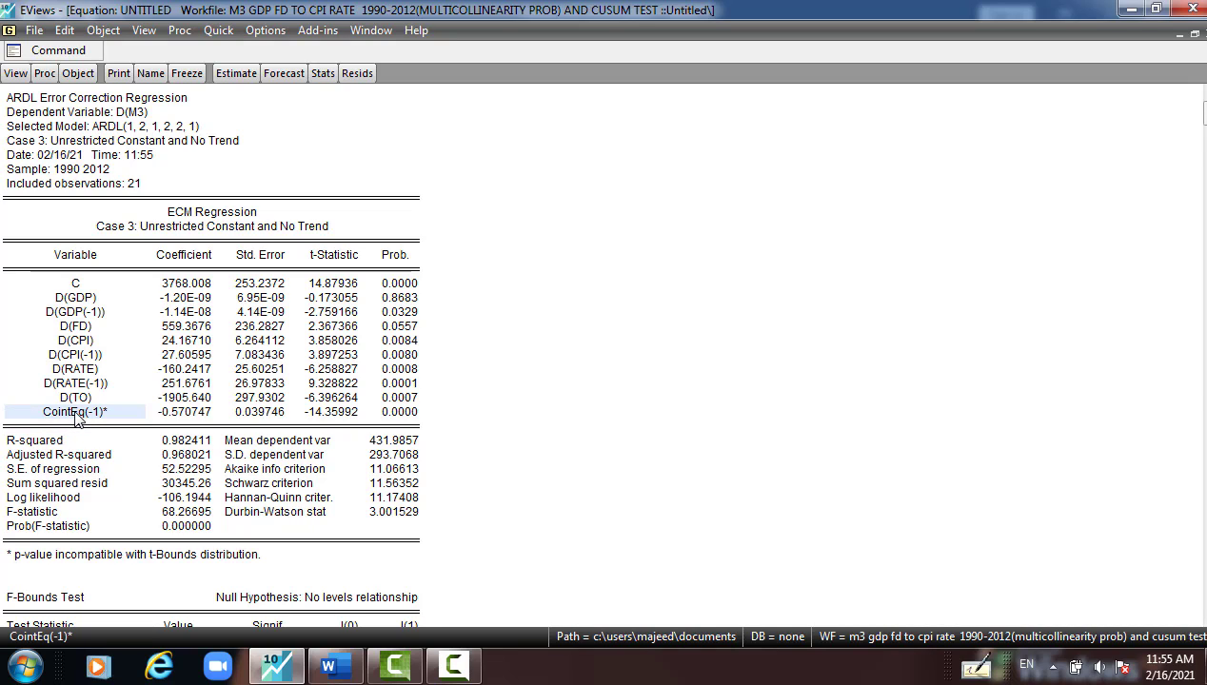
left_click(178, 415)
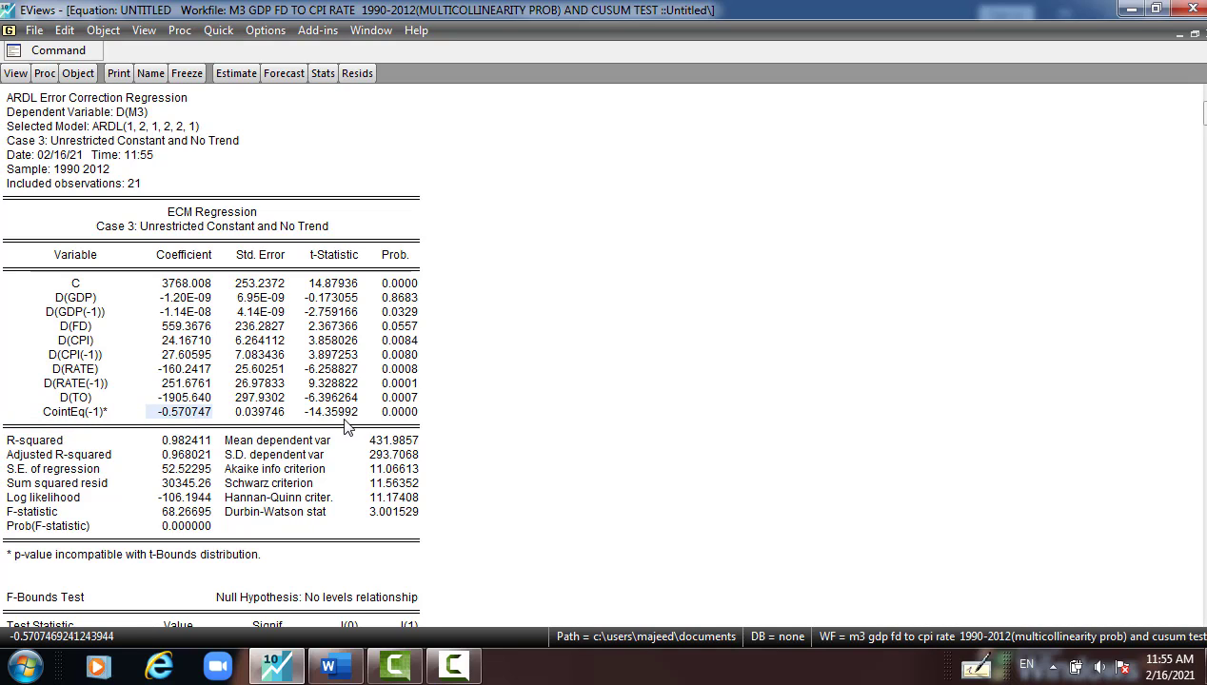
left_click(402, 417)
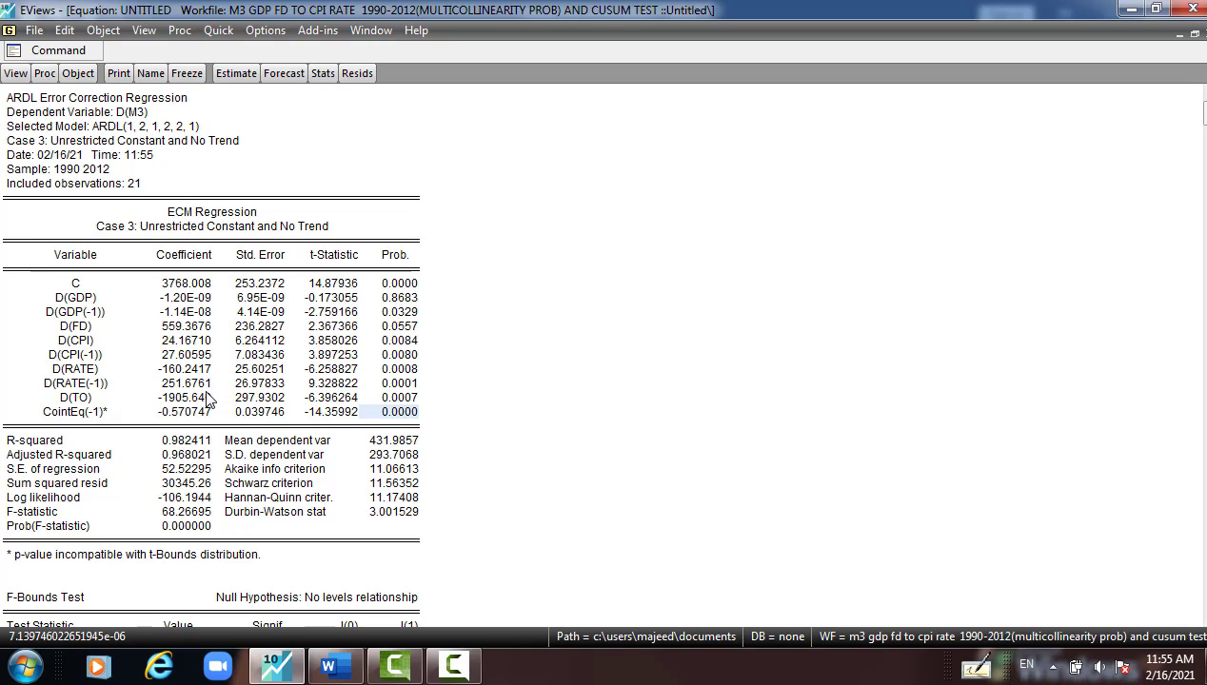
- Review the F-statistic 18.74611 against I(1) bounds 3.35–4.68 and the -0.570747 adjustment coefficient
scroll(315, 421, "down", 3)
scroll(294, 437, "down", 4)
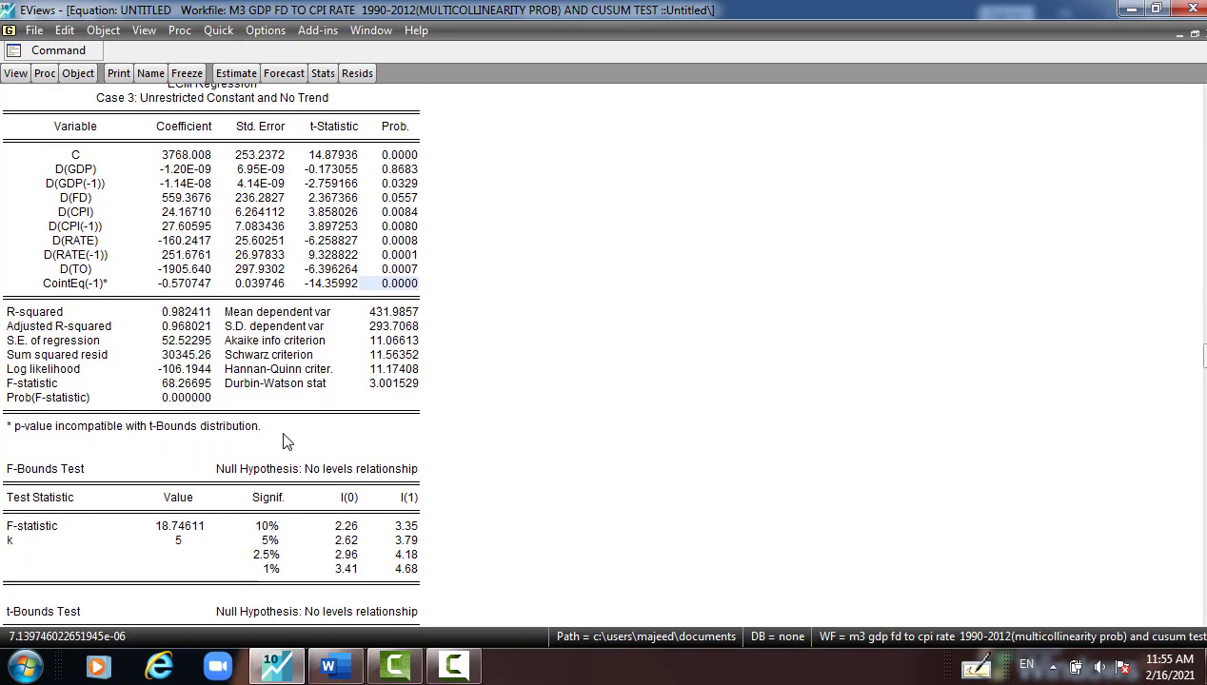
left_click(171, 527)
left_click_drag(409, 529, 409, 571)
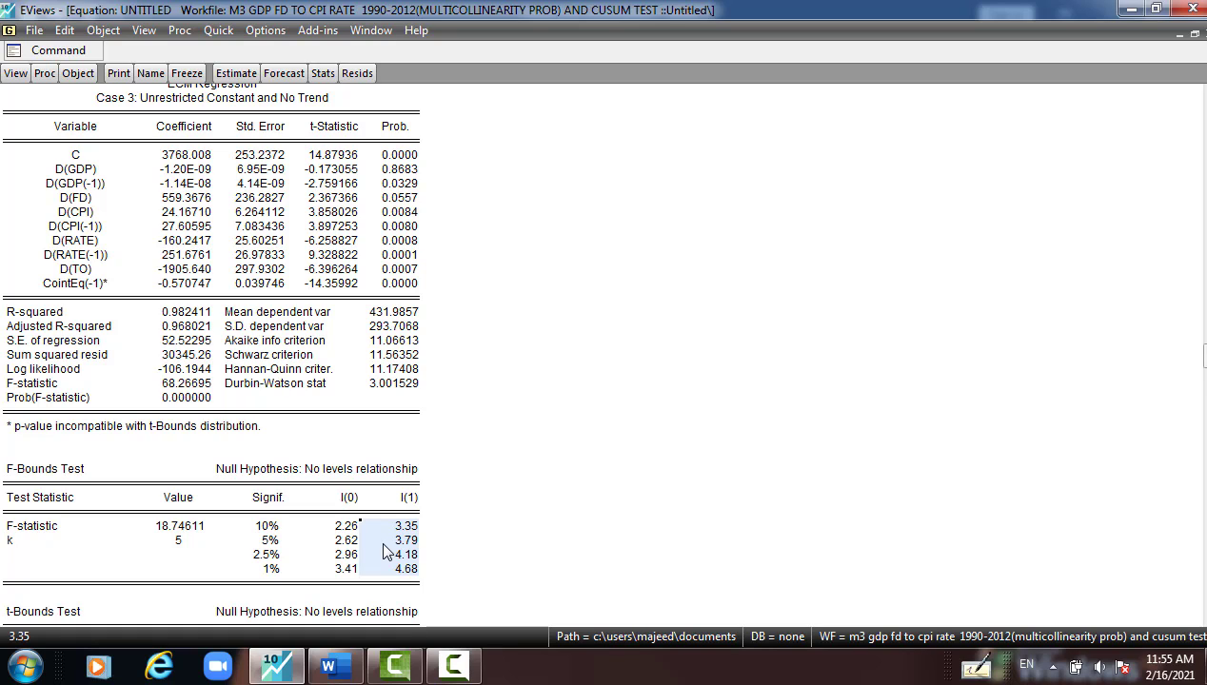
left_click(92, 284)
left_click(188, 283)
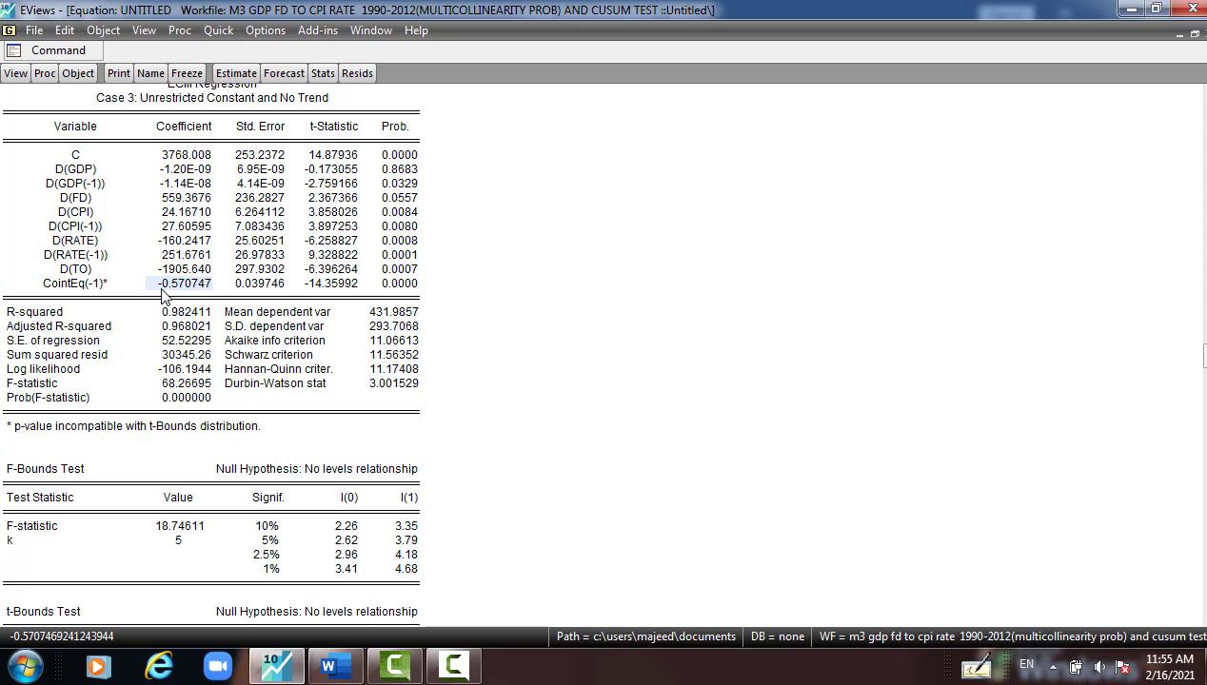
scroll(166, 297, "up", 1)
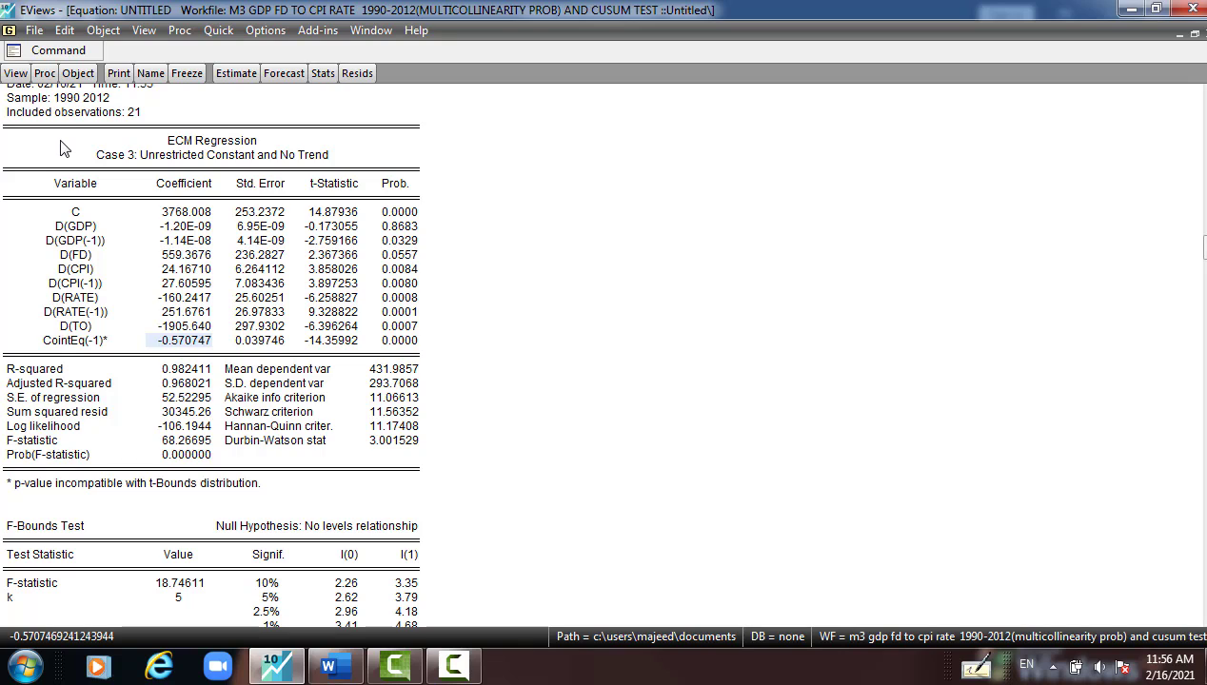
- Run the Serial Correlation LM test and check the Obs*R-squared chi-square probability 0.0014
left_click(17, 74)
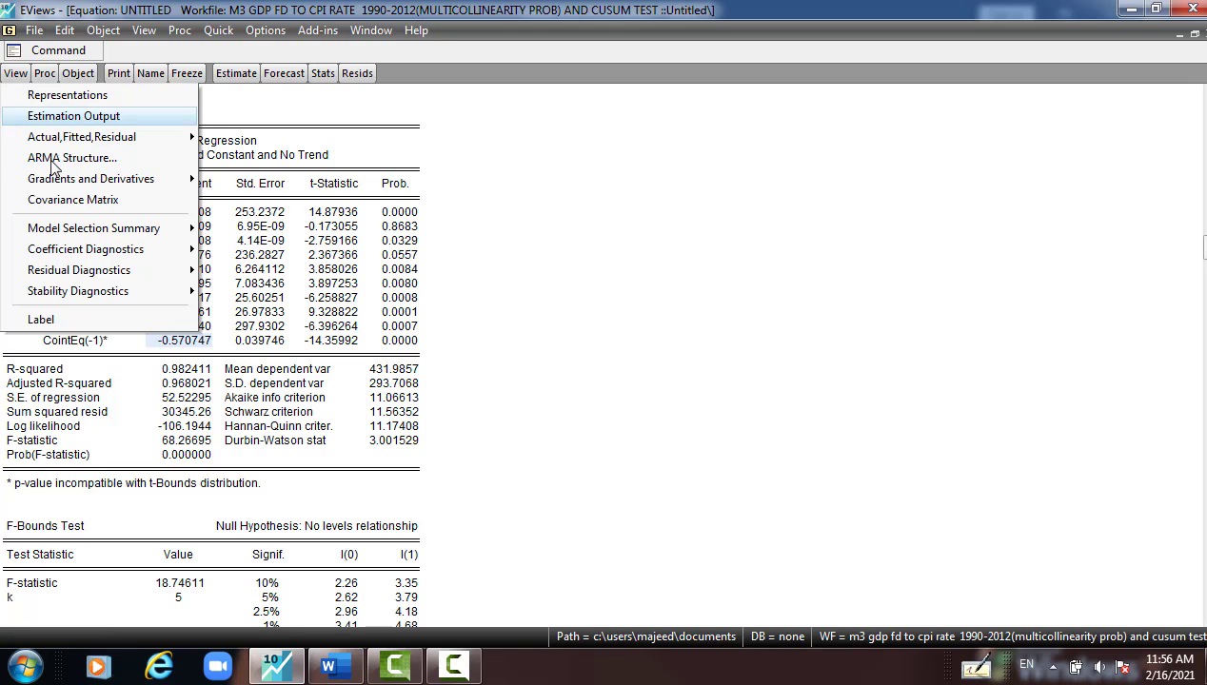
mouse_move(76, 274)
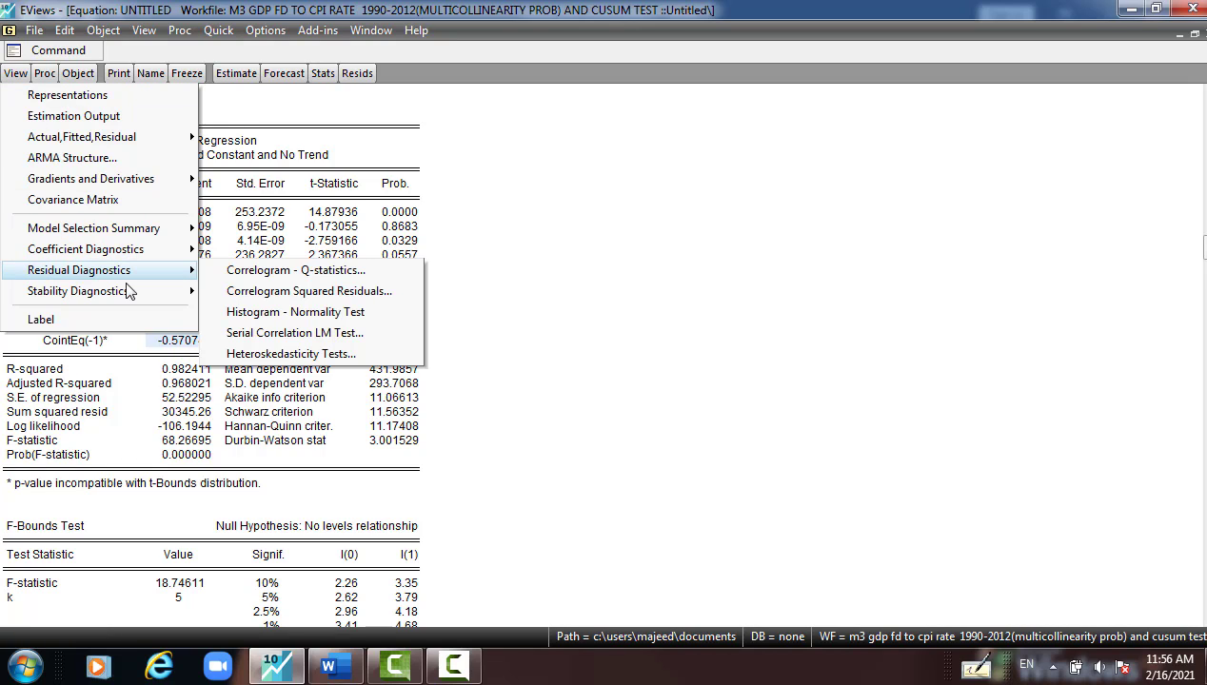
left_click(257, 334)
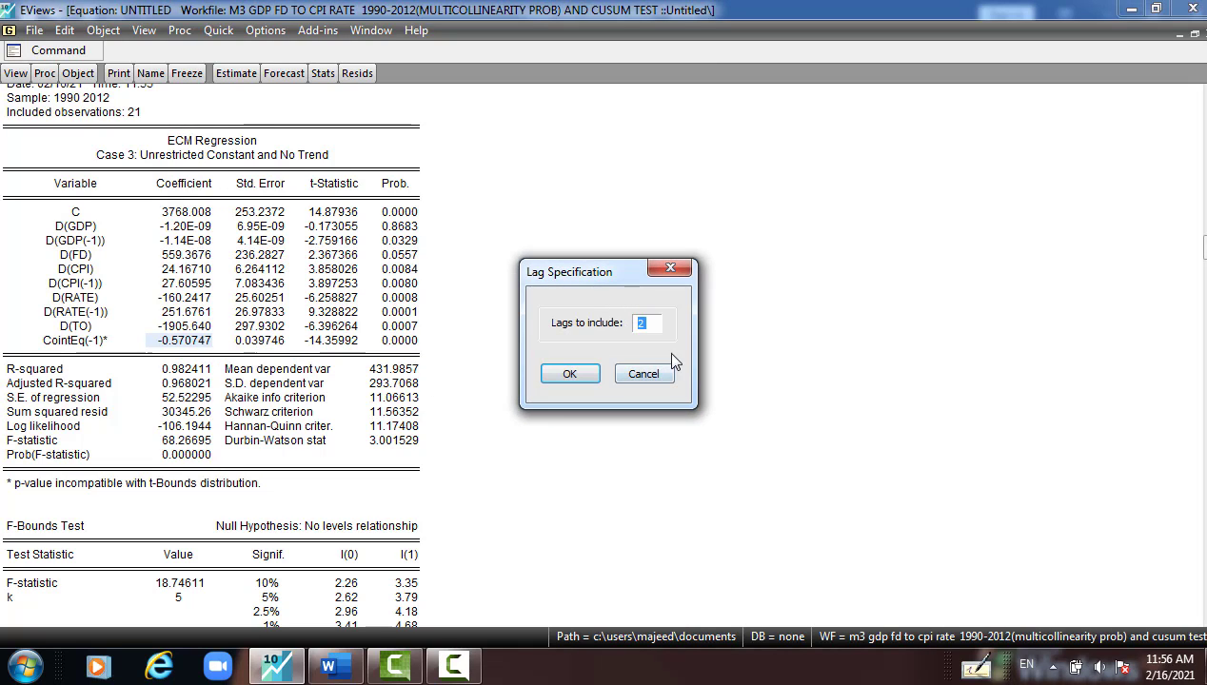
left_click(571, 374)
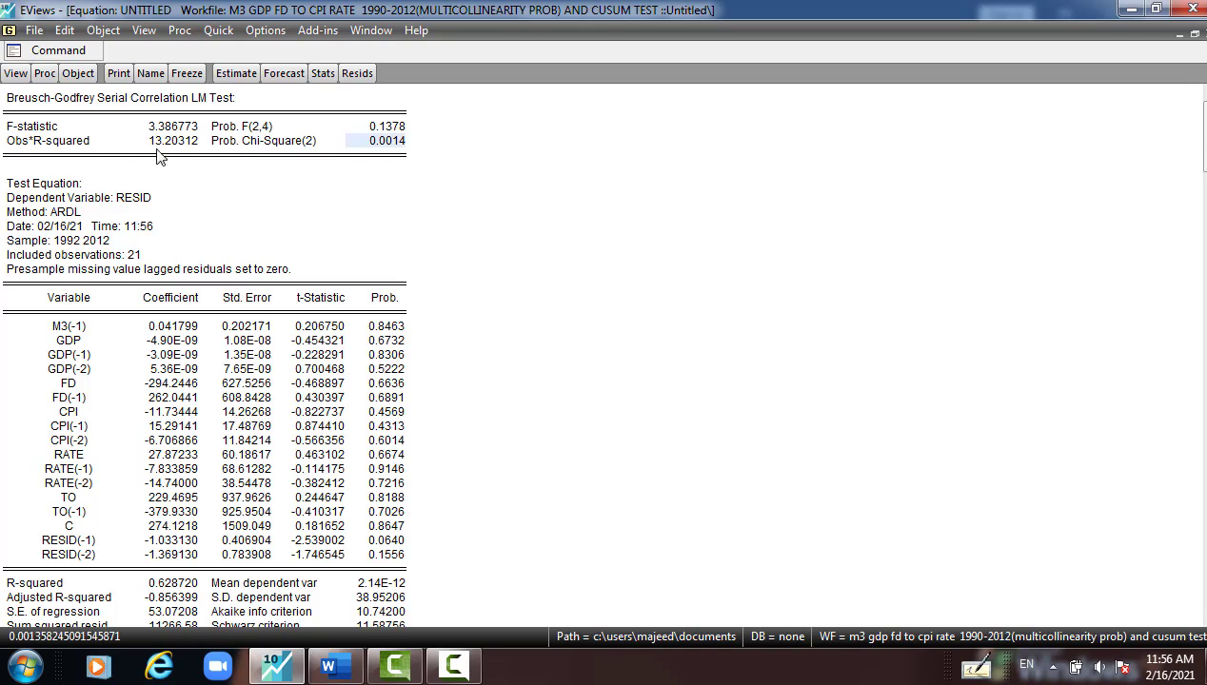
left_click(32, 141)
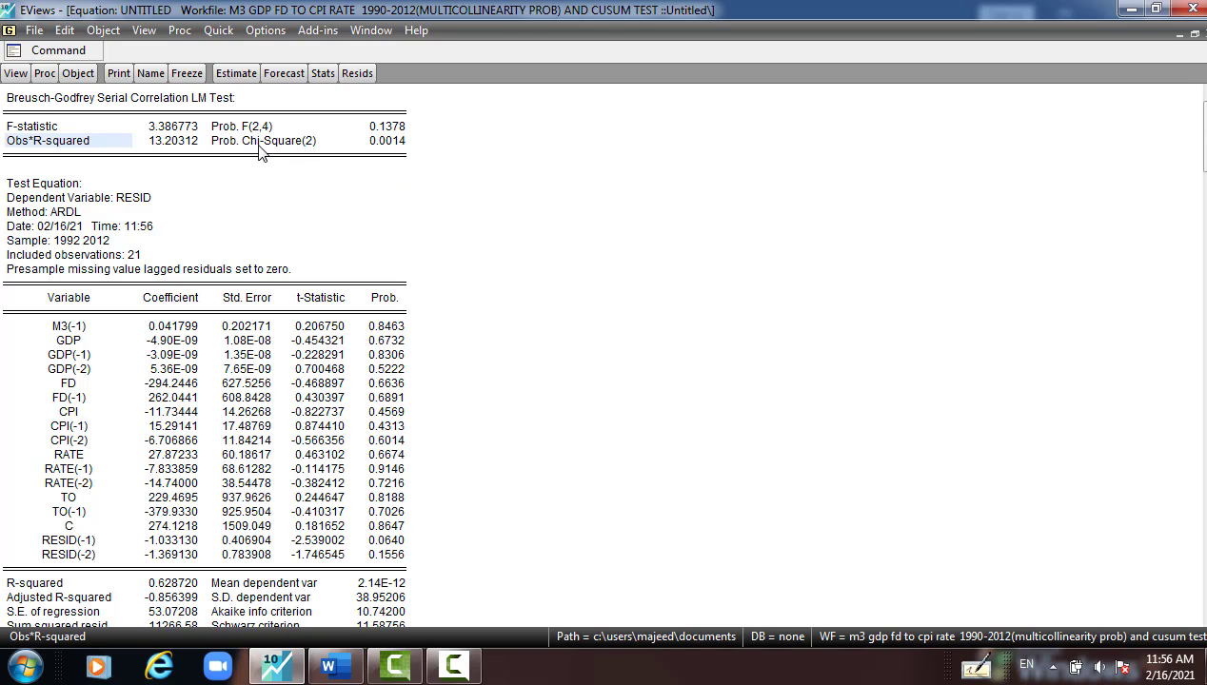
left_click(378, 145)
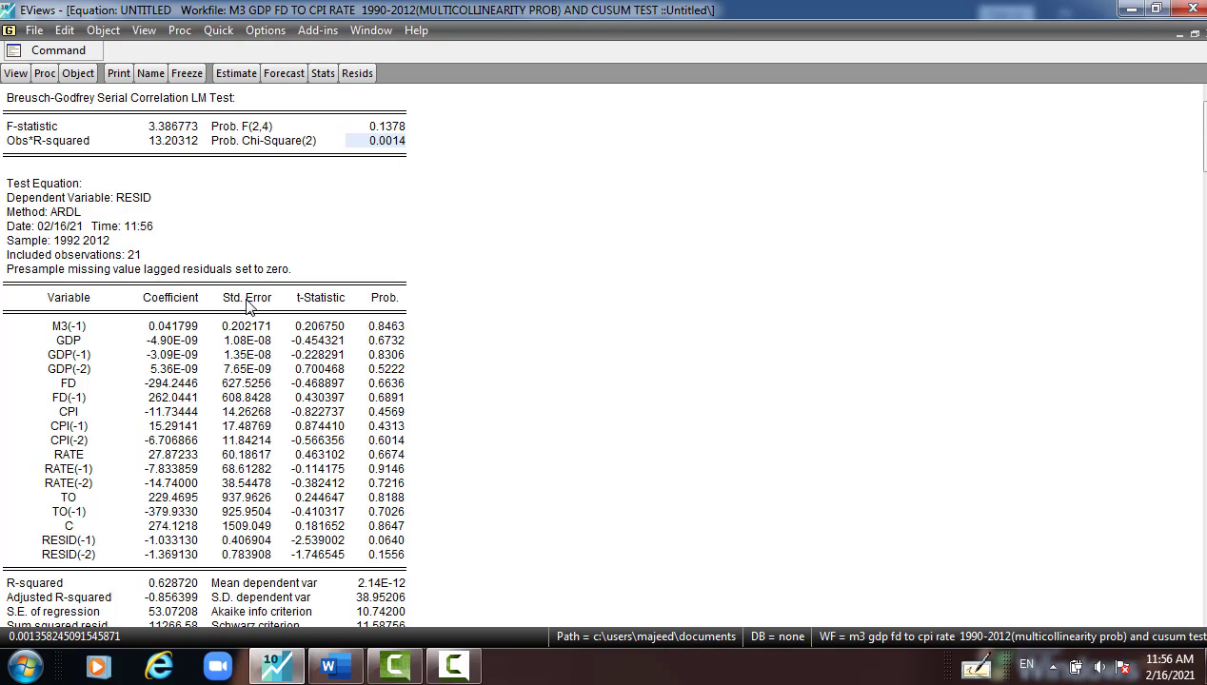
- Run the Breusch-Pagan-Godfrey test and highlight the Obs*R-squared row (18.13328, prob 0.2008)
left_click(19, 74)
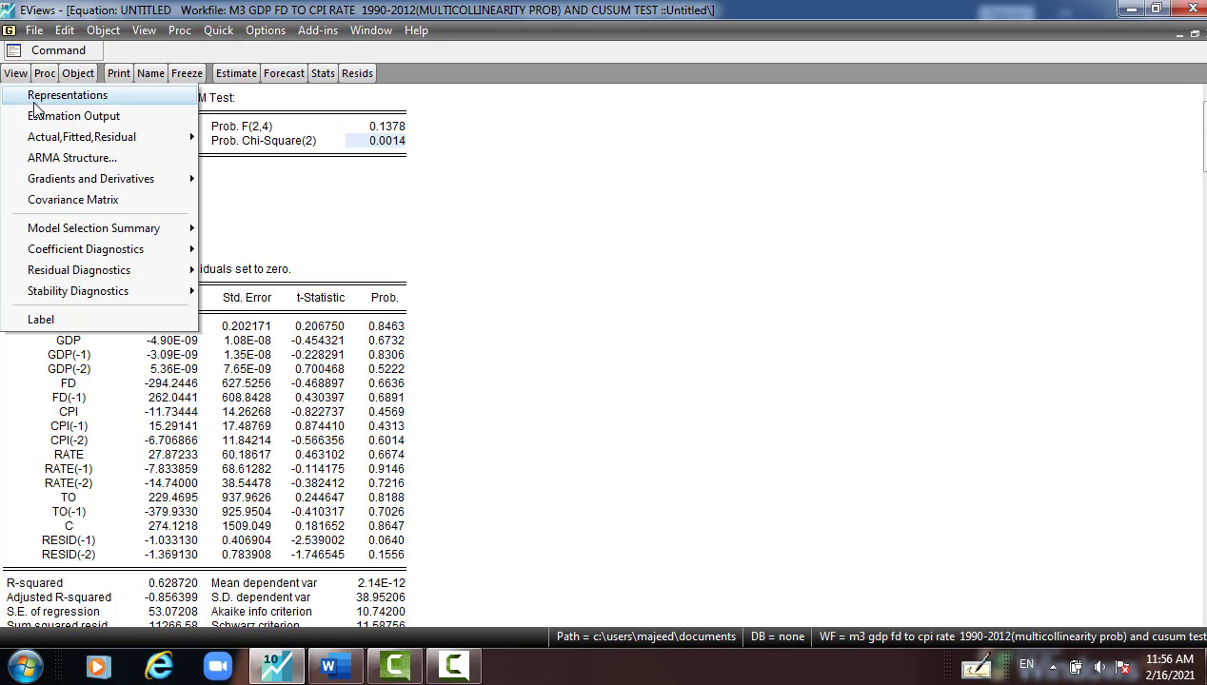
mouse_move(76, 274)
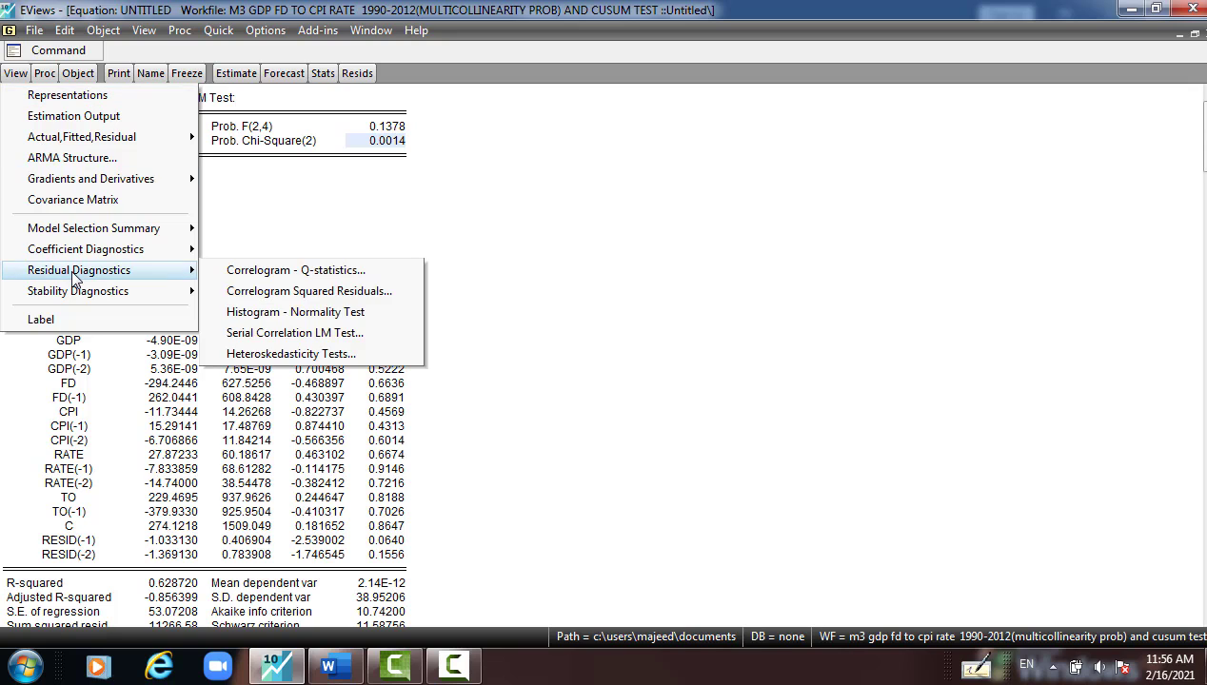
left_click(278, 339)
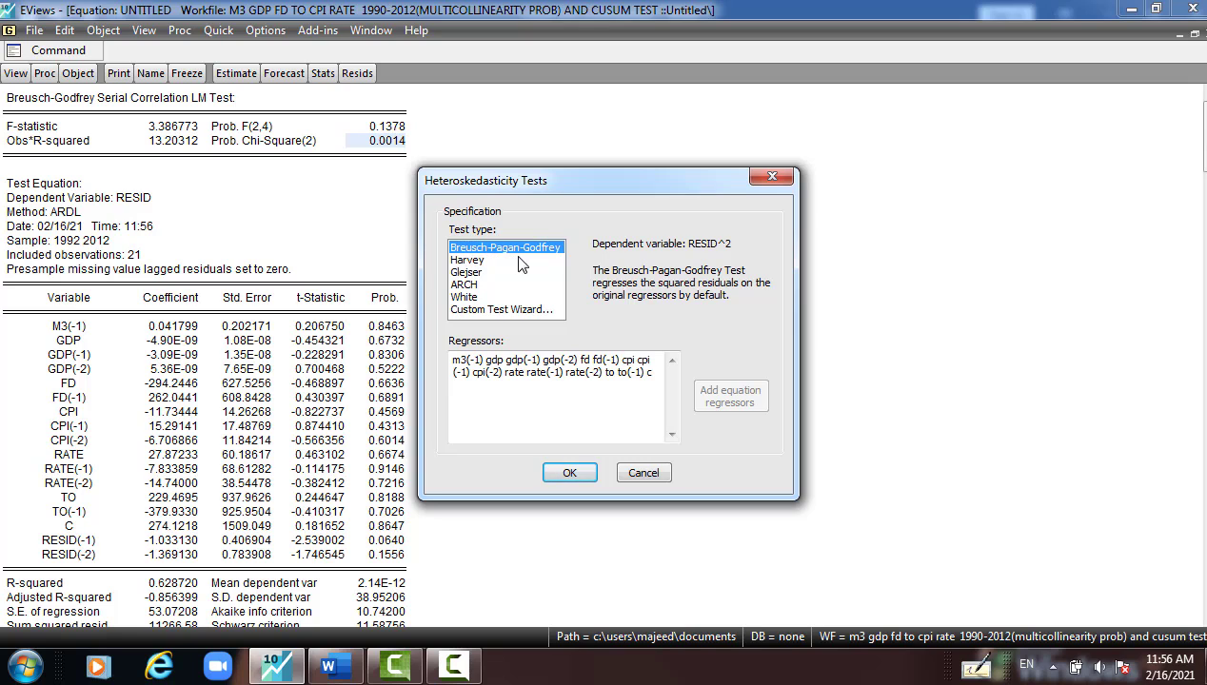
left_click(565, 472)
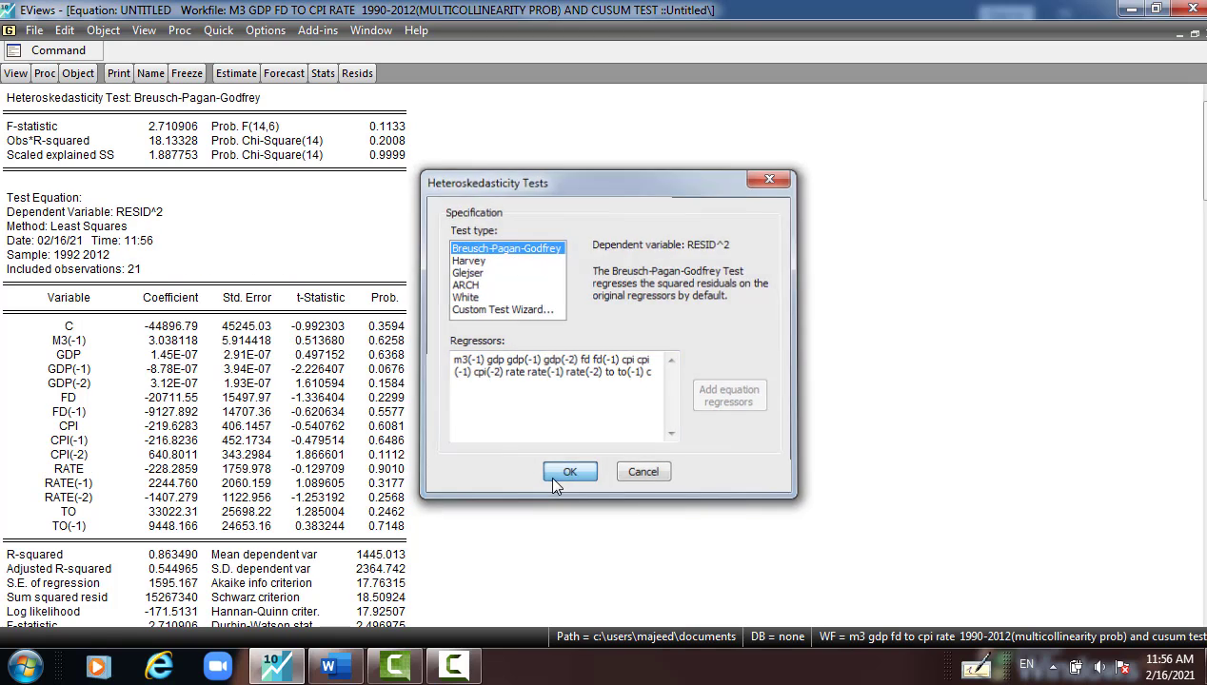
left_click(52, 141)
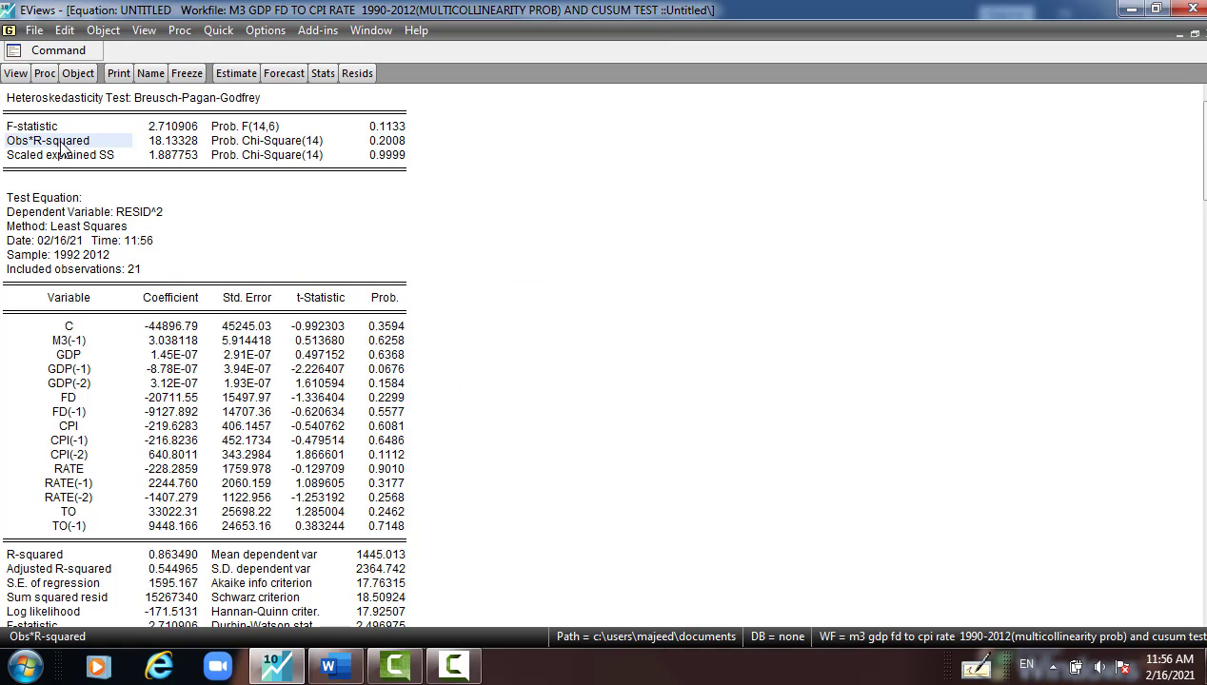
left_click_drag(99, 145, 382, 145)
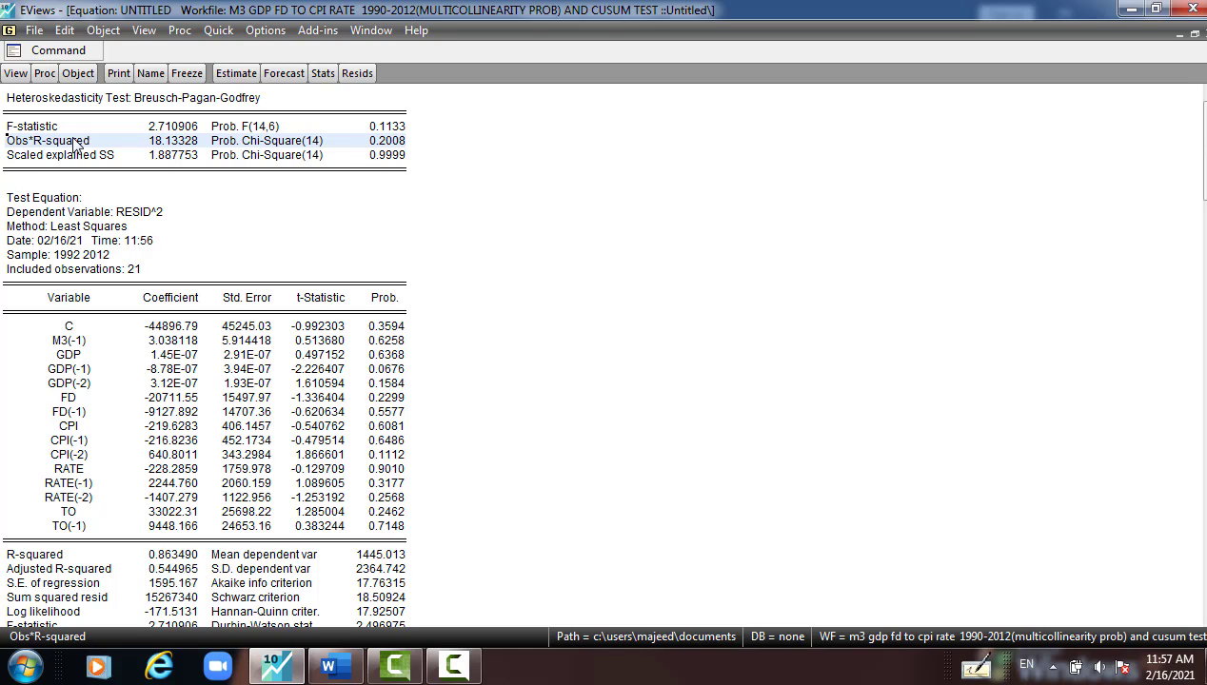
left_click_drag(193, 101, 235, 105)
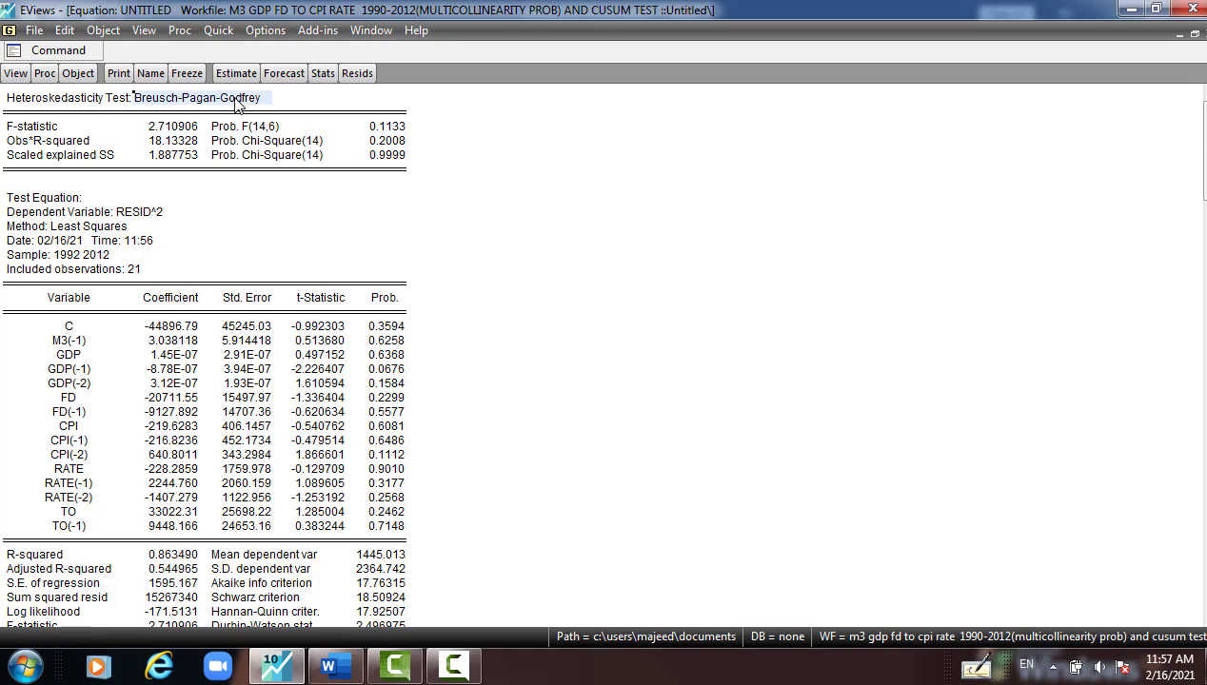
- Run the ARCH heteroskedasticity test and check the chi-square probability 0.9985
left_click(15, 76)
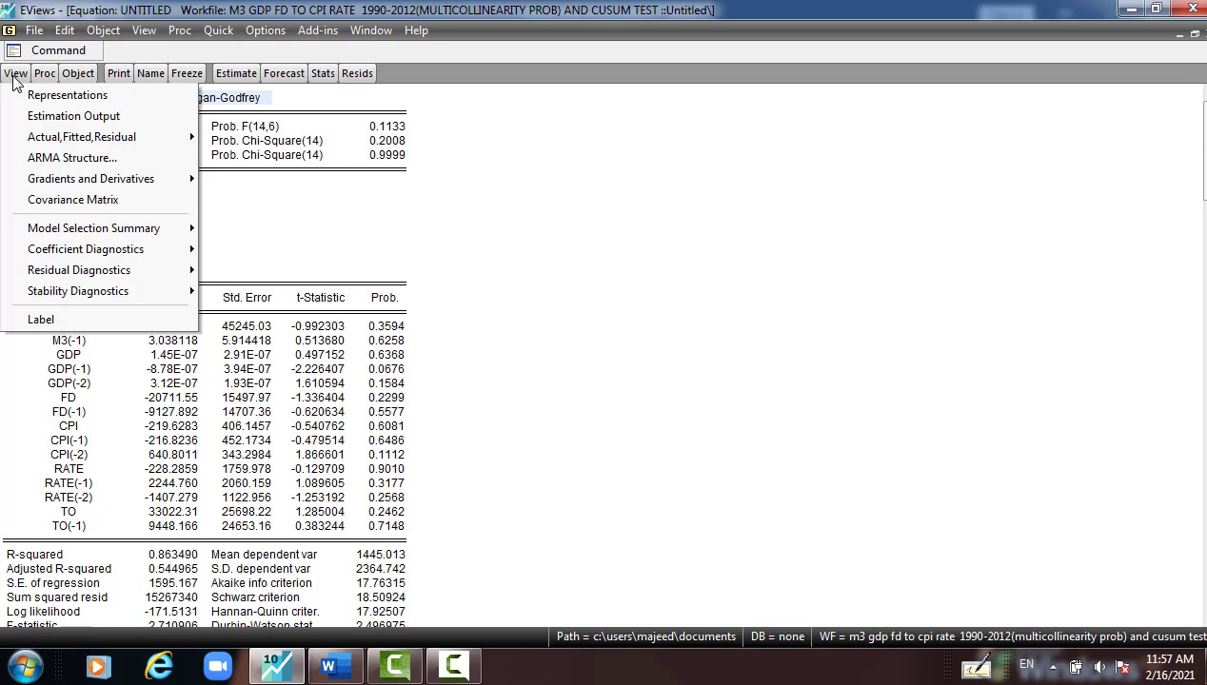
mouse_move(76, 271)
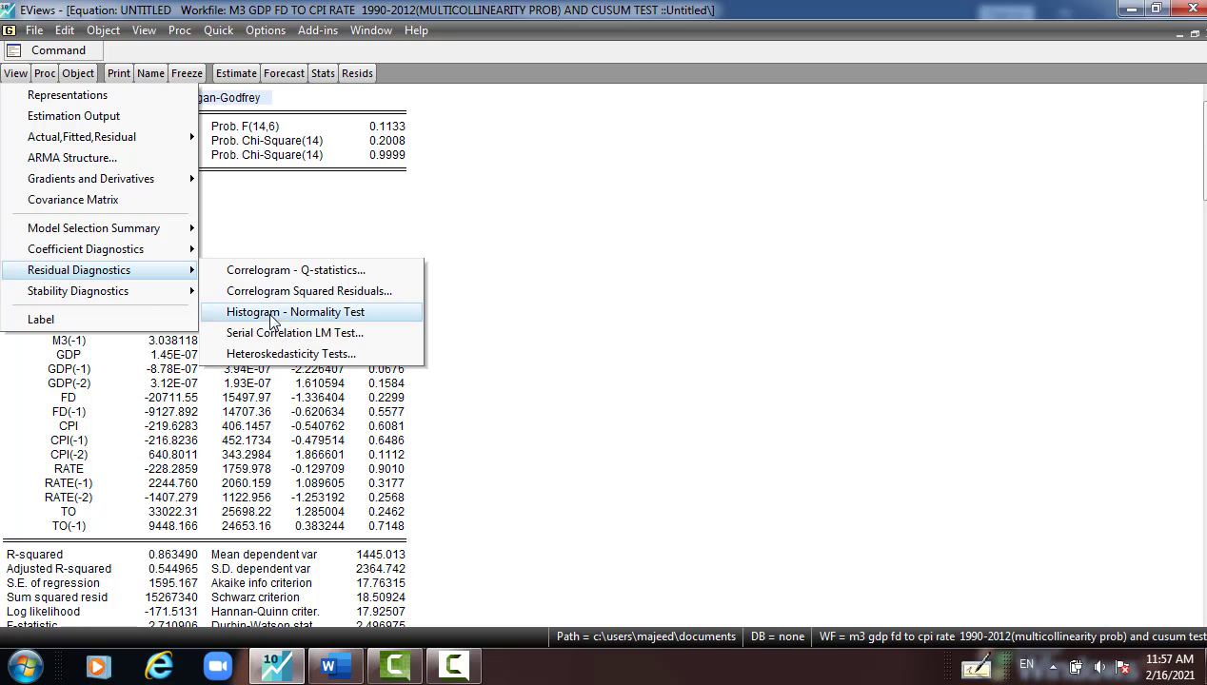
left_click(286, 354)
left_click(464, 284)
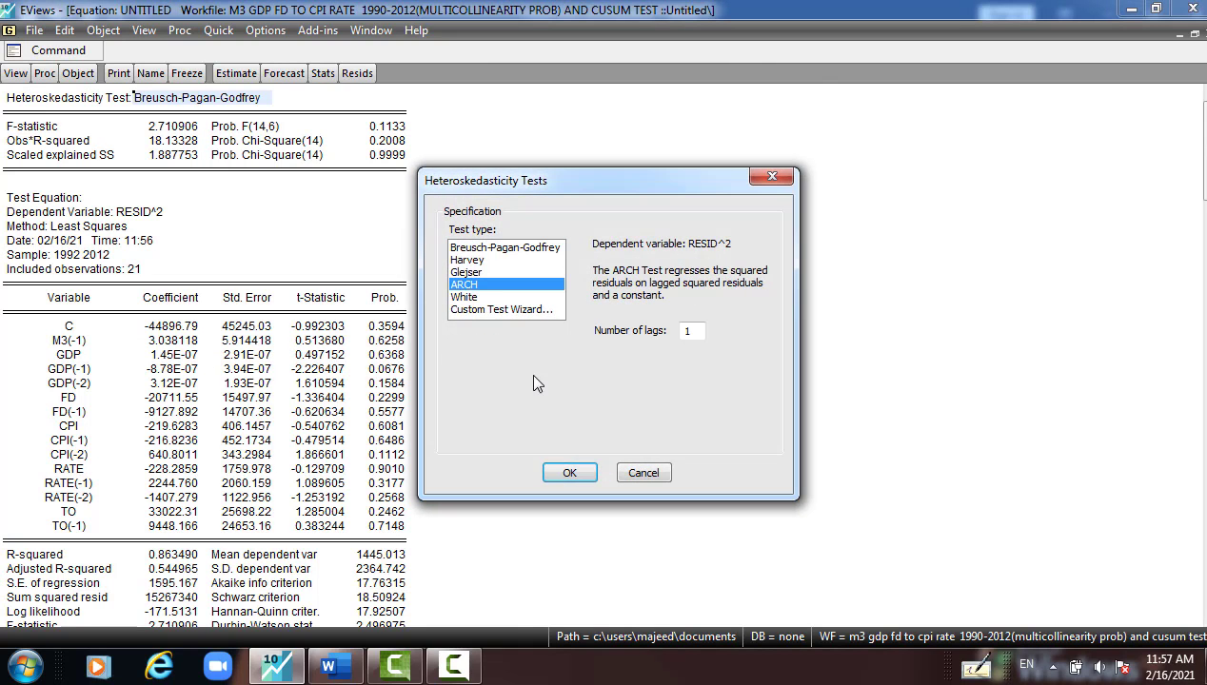
left_click(569, 473)
left_click(392, 142)
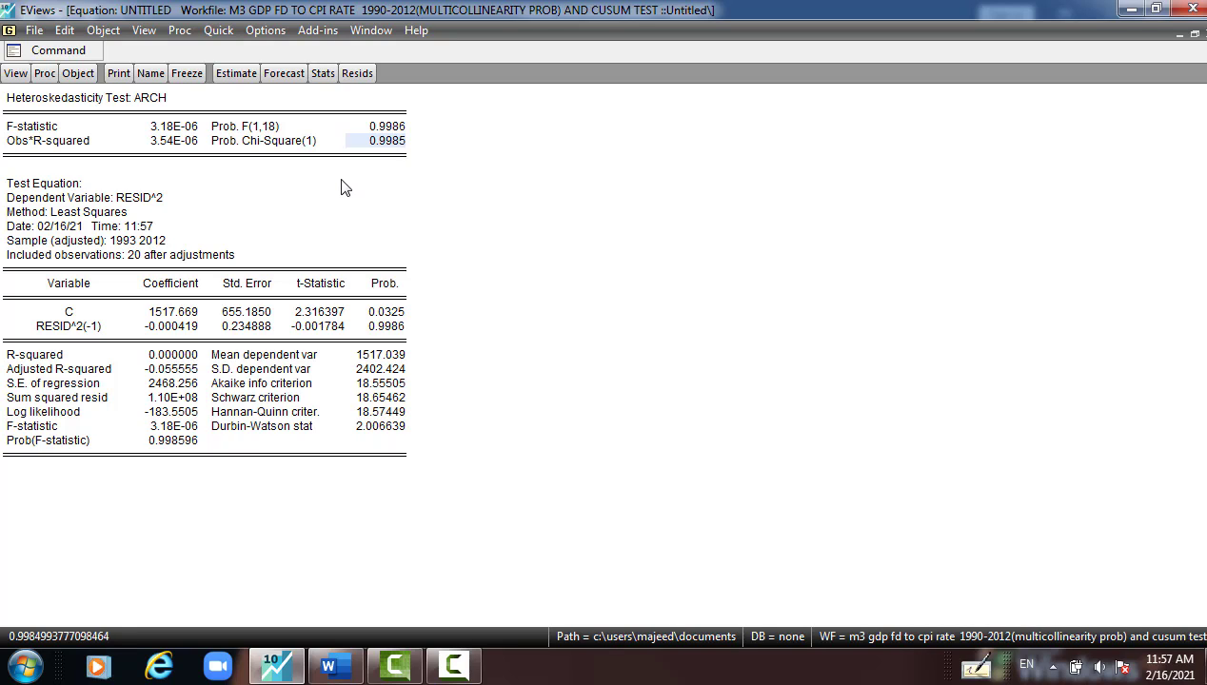
- Show the residual histogram normality test: Jarque-Bera 0.886853, probability 0.641833, 21 observations
left_click(17, 75)
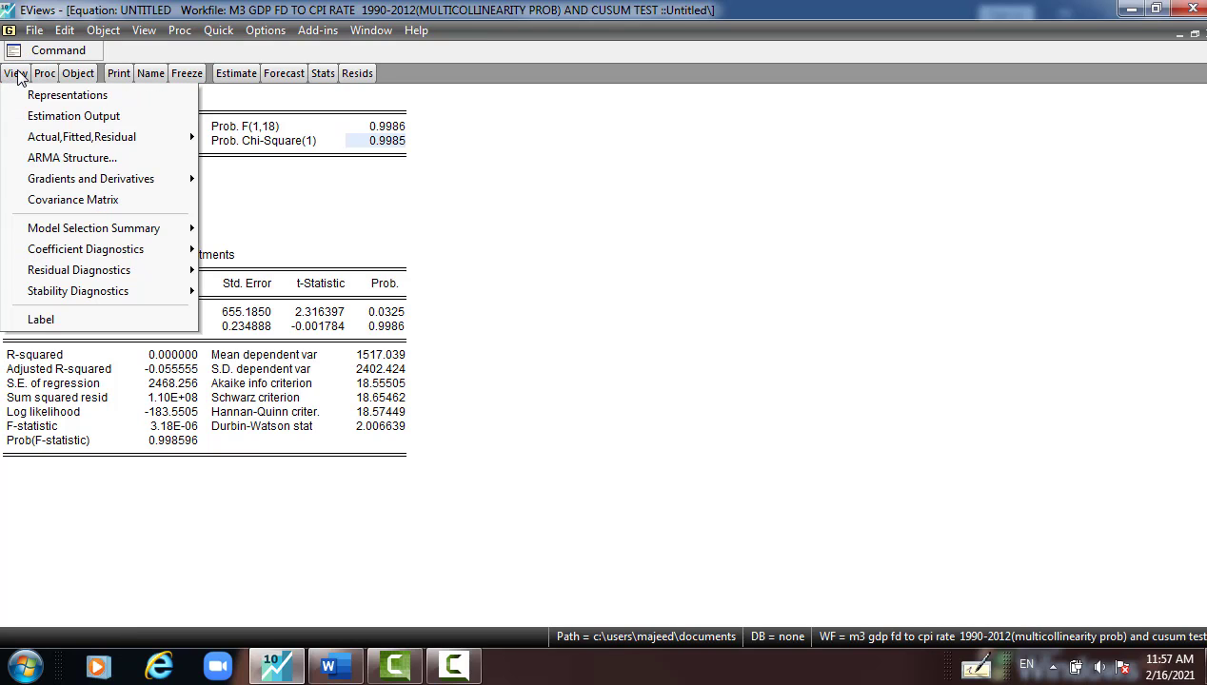
mouse_move(65, 276)
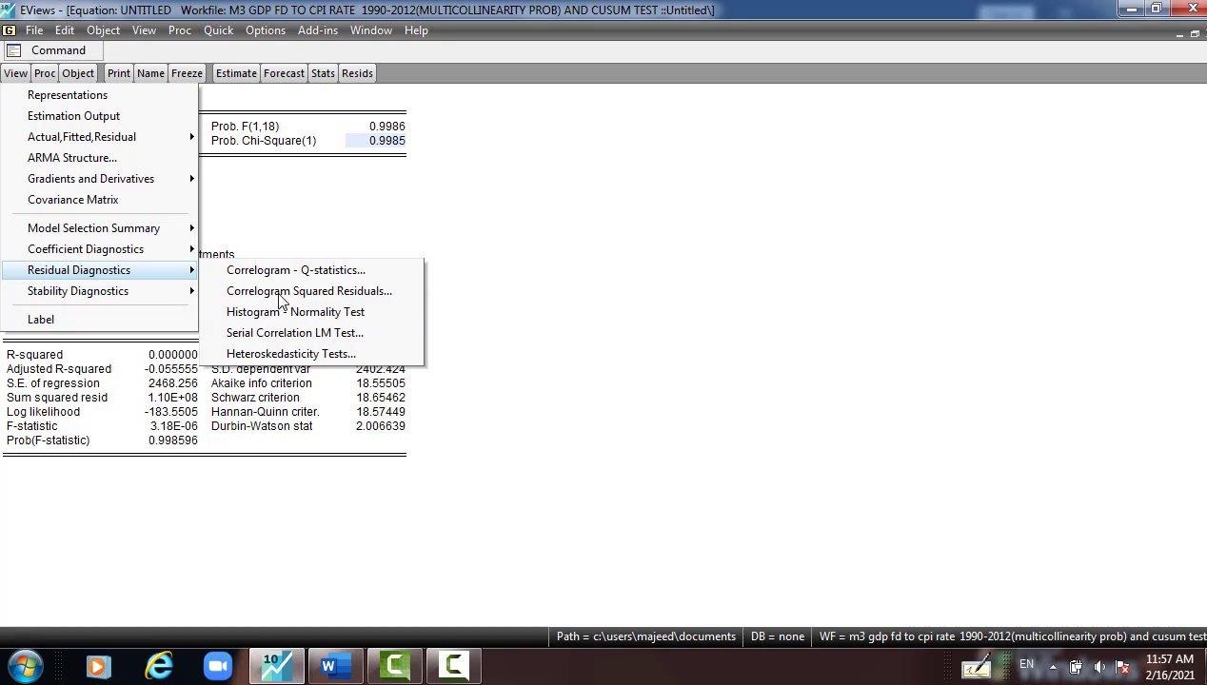
left_click(306, 312)
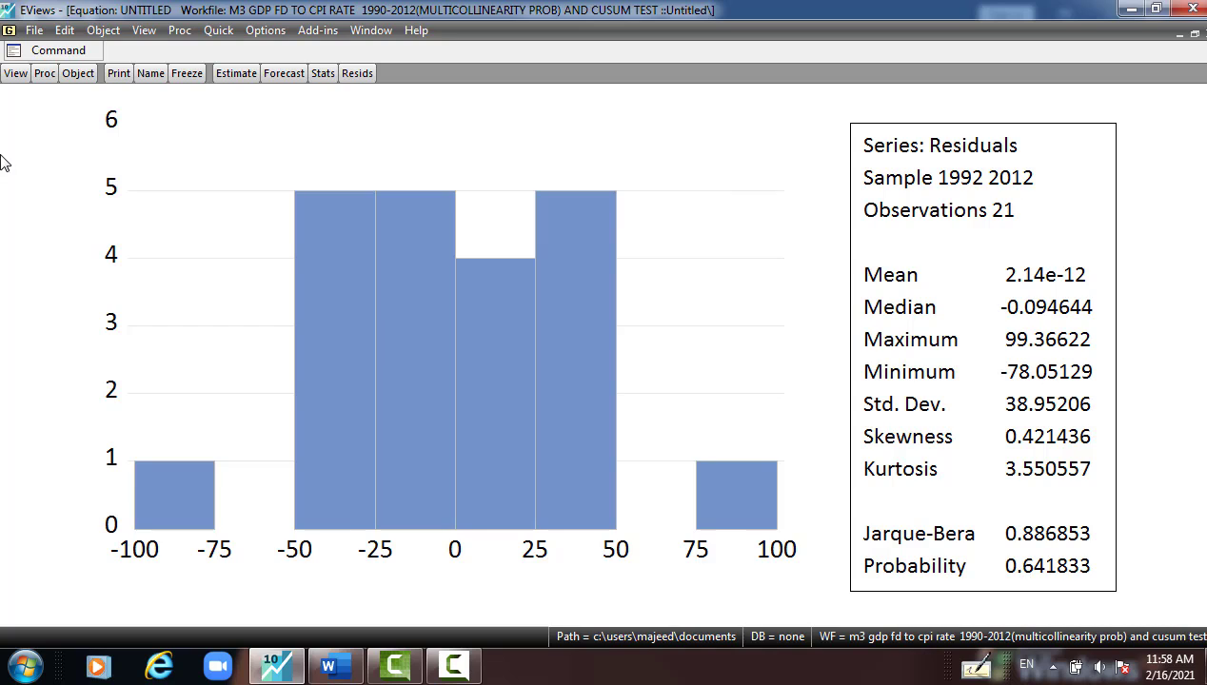
left_click(16, 74)
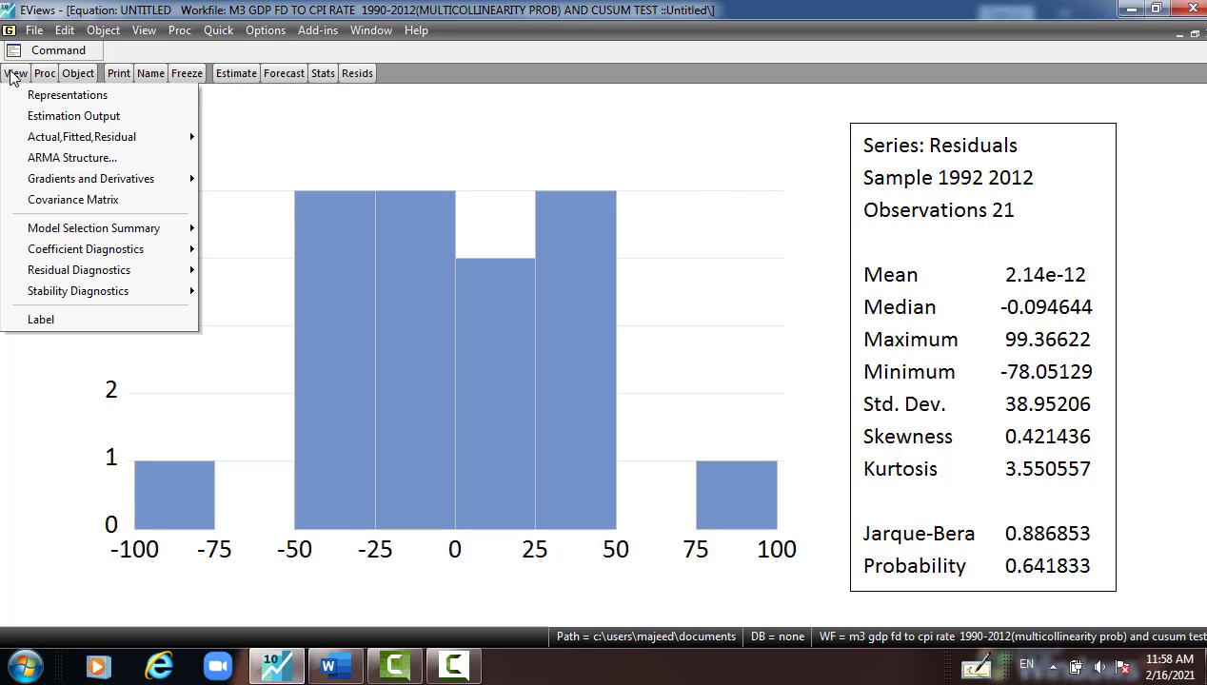
- Run the CUSUM recursive-estimates test for 2007–2012, with the line inside the 5% bounds
mouse_move(86, 296)
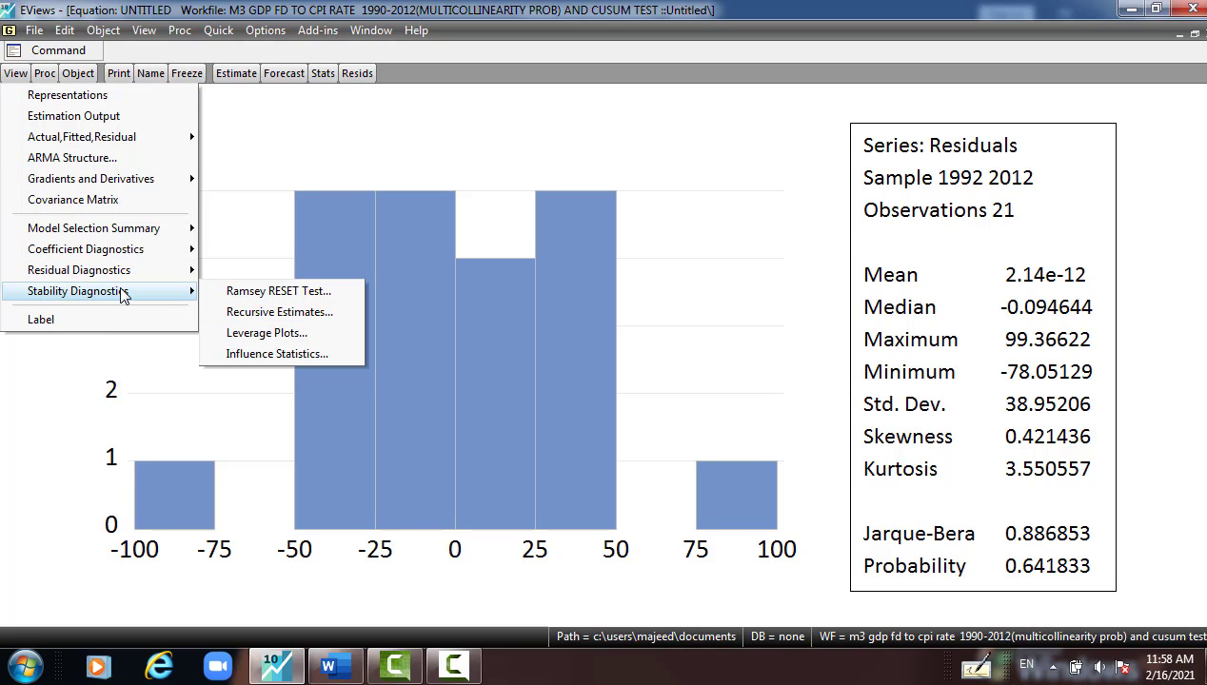
left_click(253, 314)
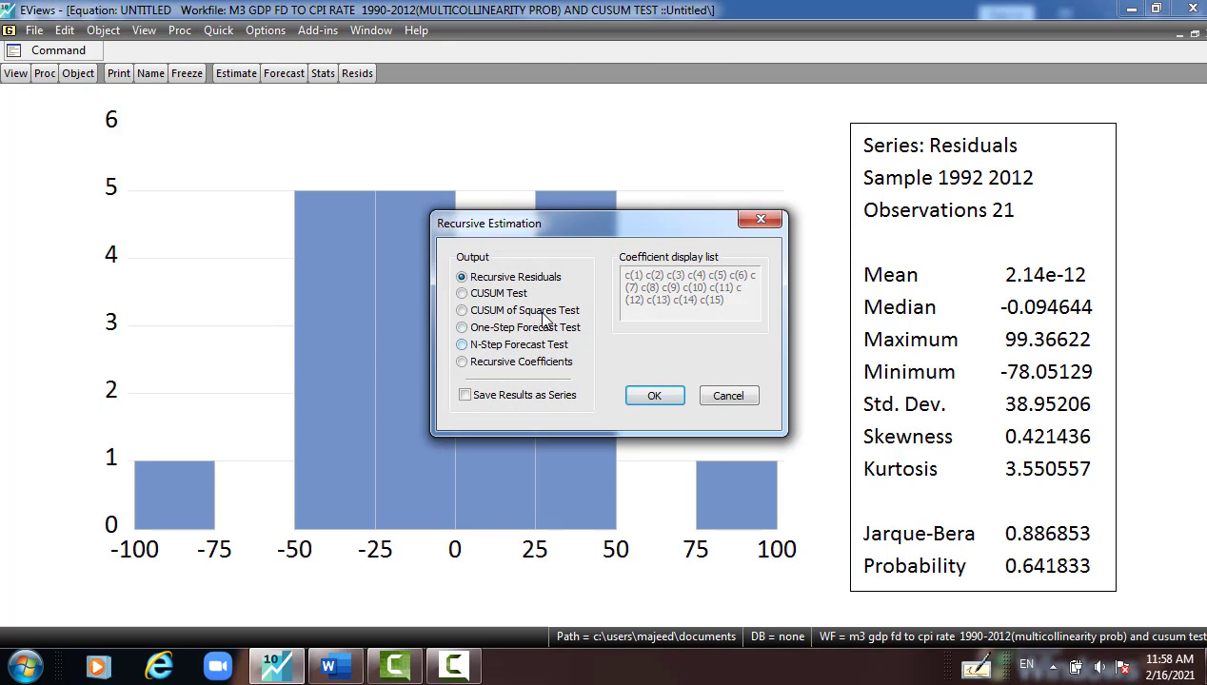
left_click(463, 293)
left_click(654, 398)
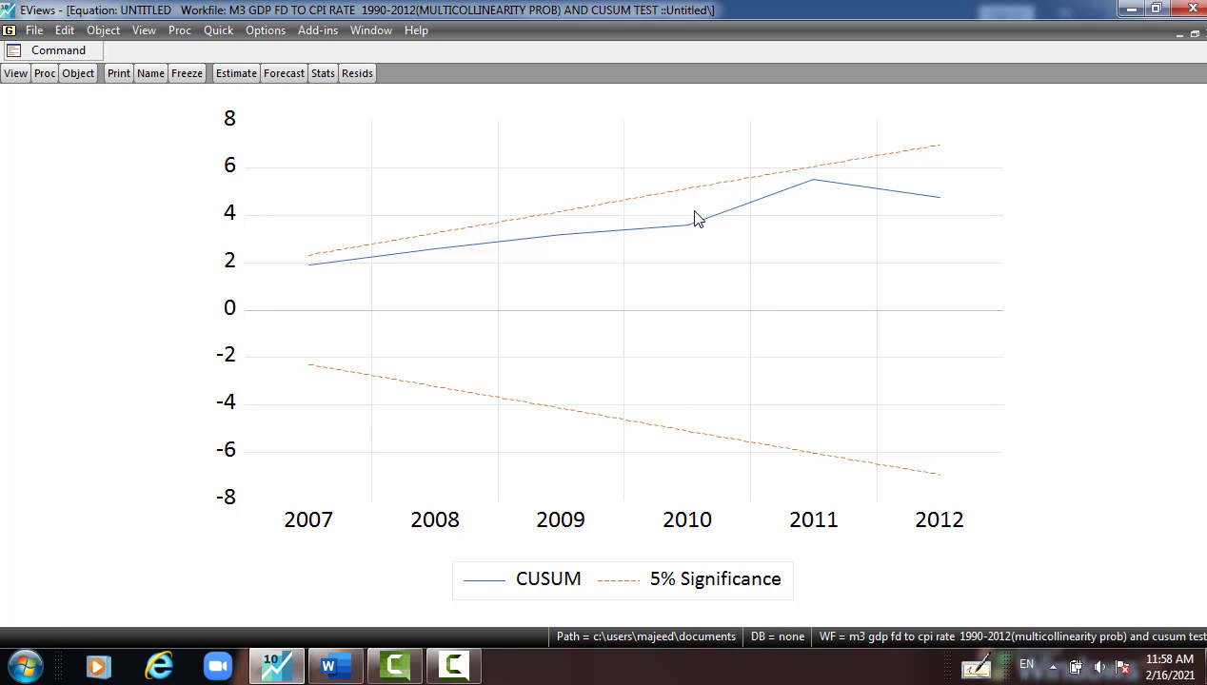
- Run the CUSUM of Squares recursive-estimates test for 2007–2012, staying within the 5% bounds
left_click(15, 74)
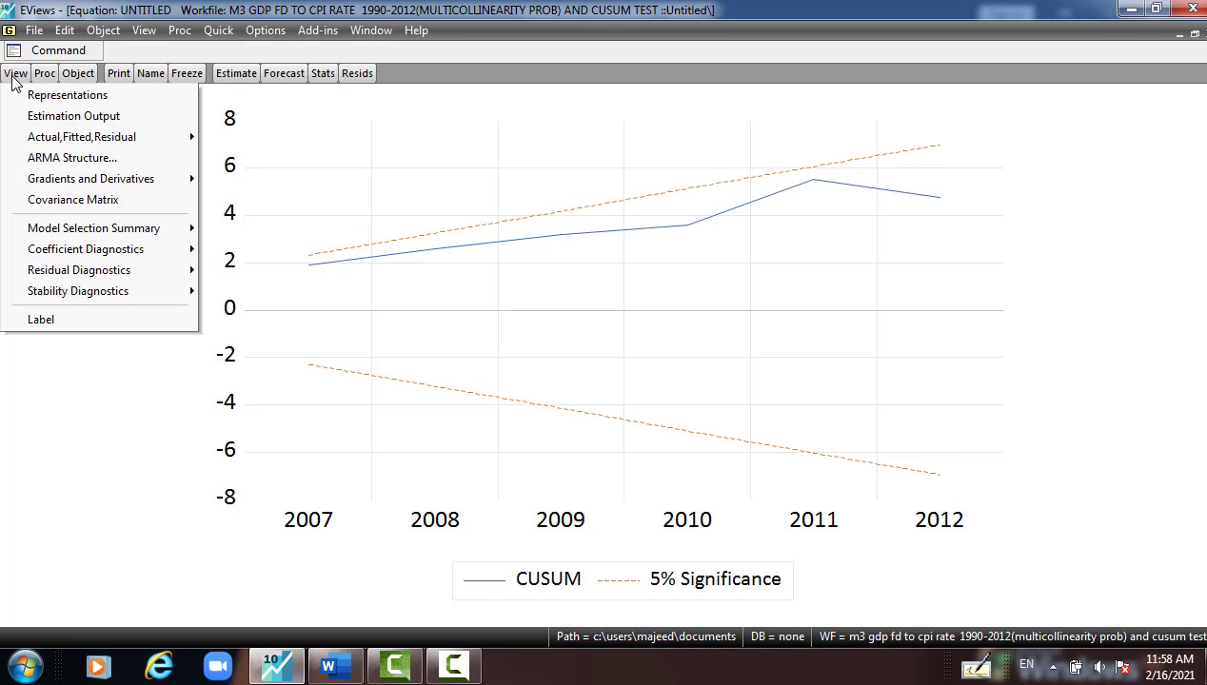
mouse_move(70, 301)
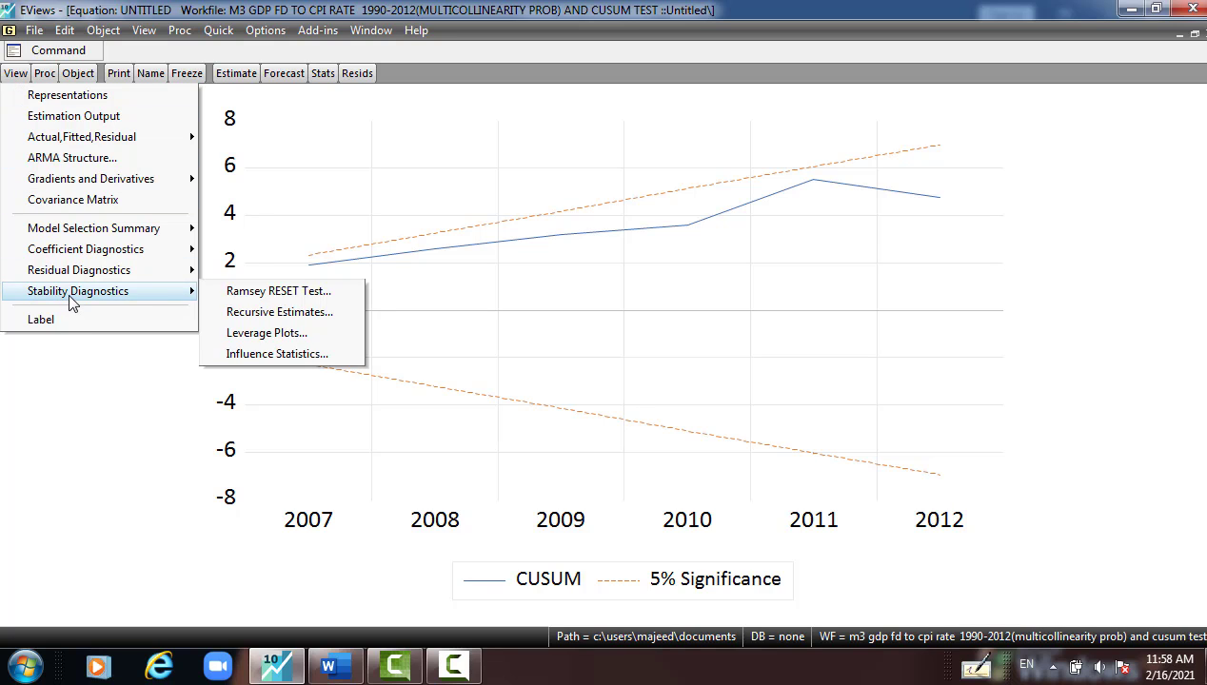
left_click(262, 314)
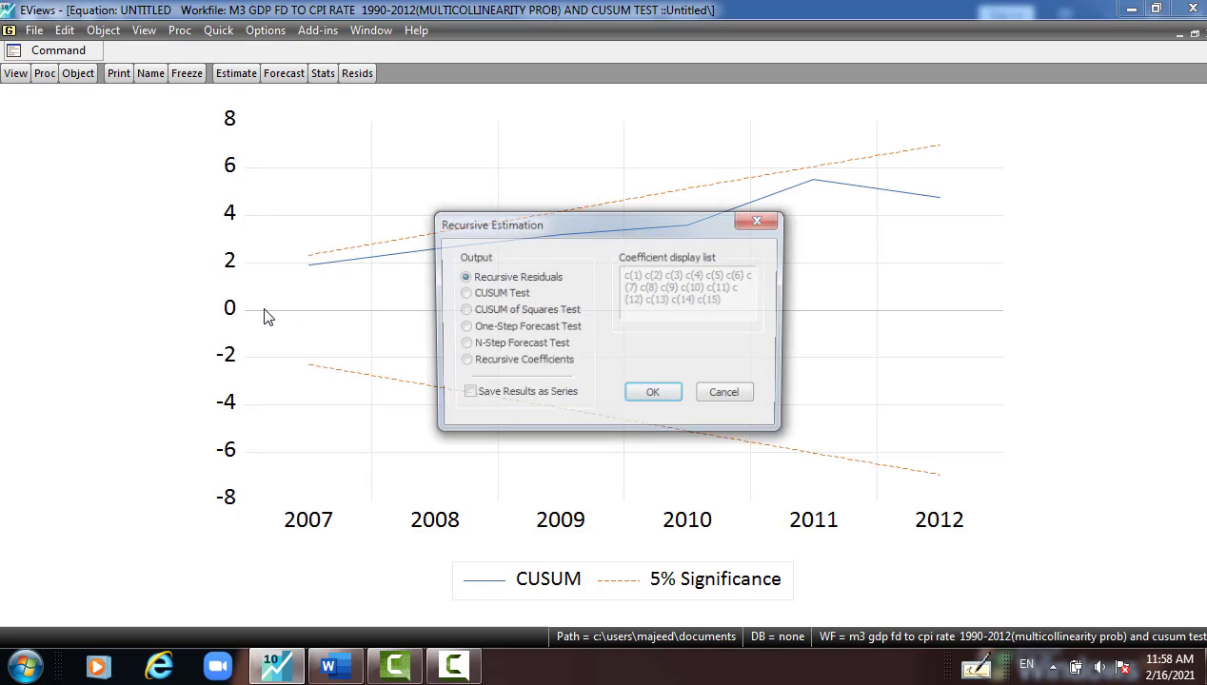
left_click(487, 312)
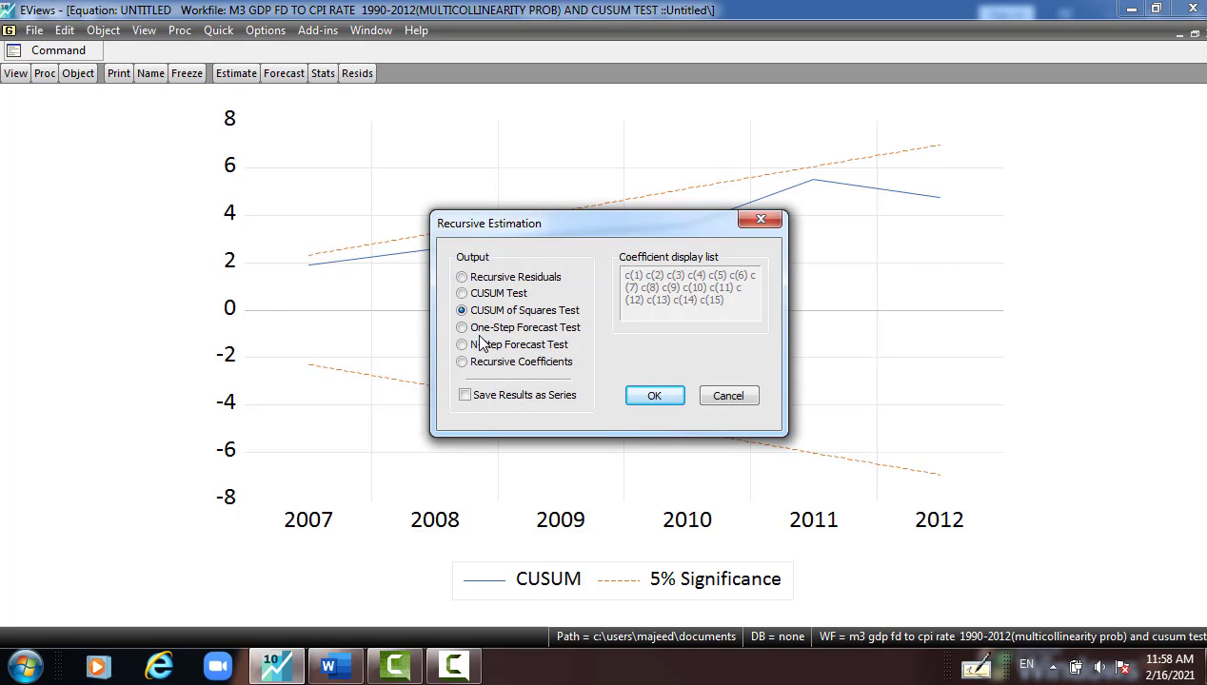
left_click(654, 396)
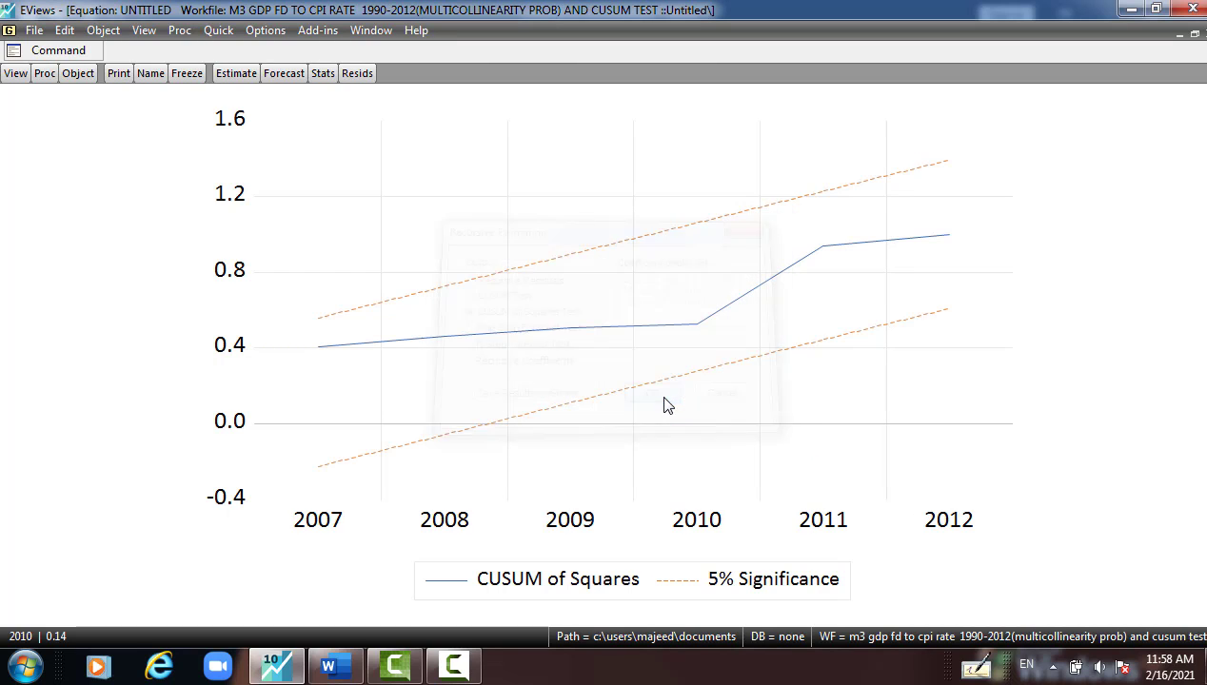